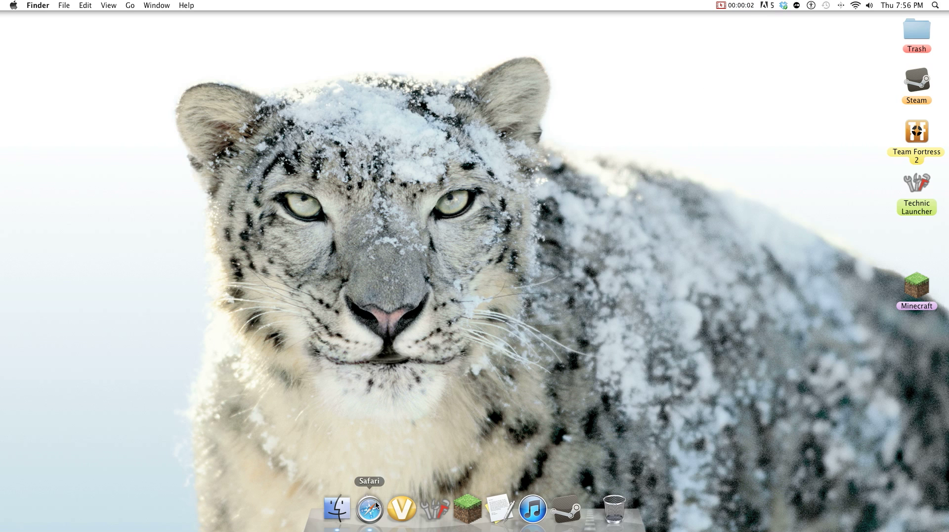
Step: Open Safari and search Google for "Single player commands for 1.2.4"
{"action": "left_click", "coordinate": [371, 527]}
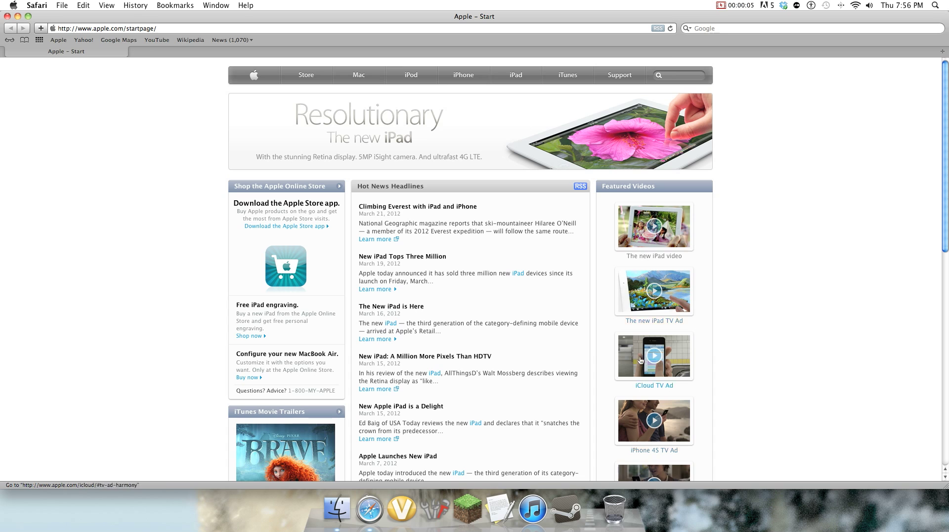
{"action": "left_click", "coordinate": [726, 29]}
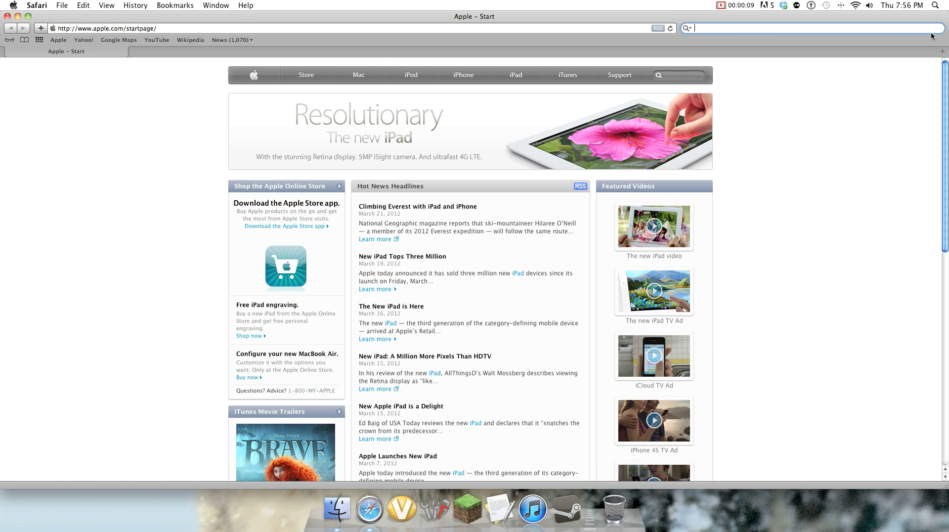
{"action": "type", "text": "Single p"}
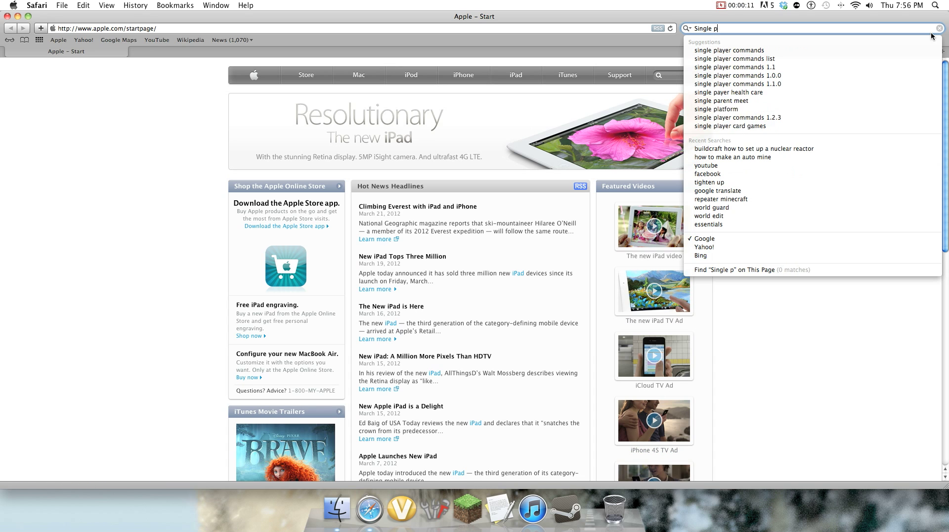
{"action": "type", "text": "layer commands fo"}
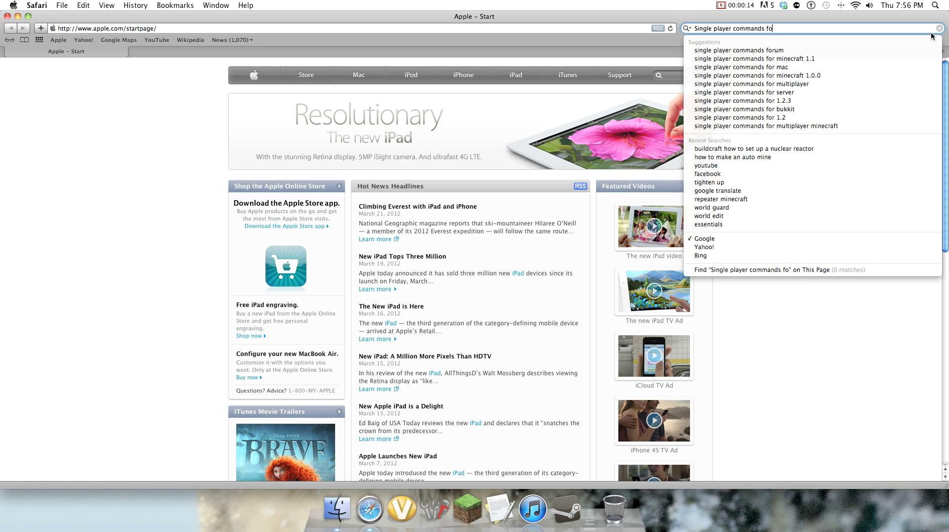
{"action": "type", "text": "r 1."}
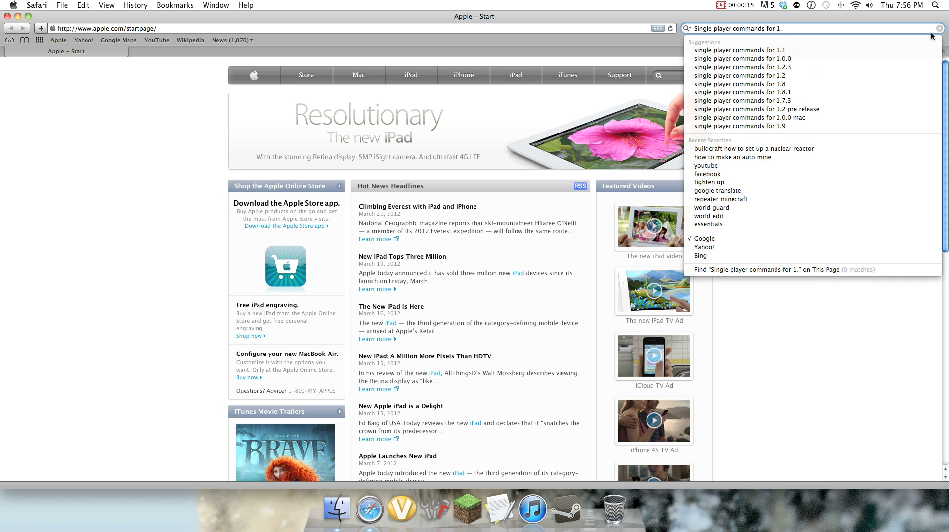
{"action": "type", "text": "2.4"}
{"action": "key", "text": "Return"}
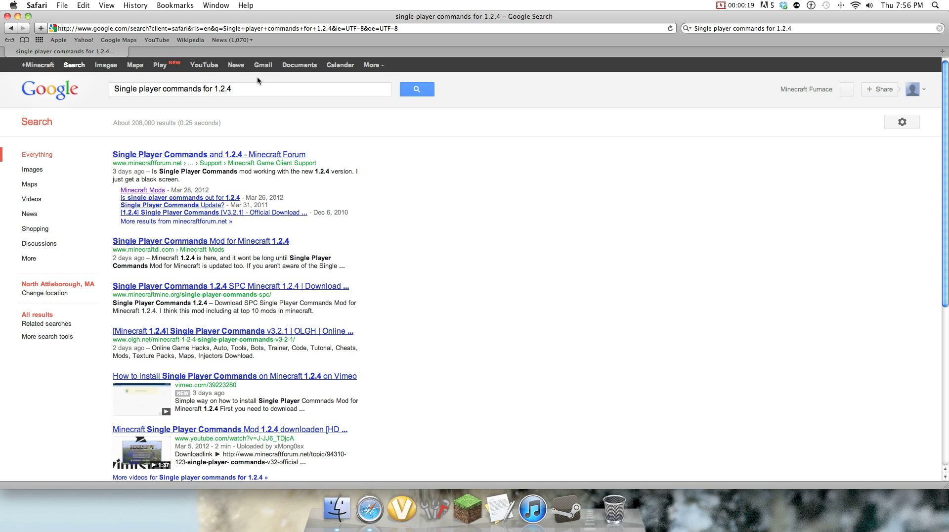
Step: Replace the Google query with "single player commands minecraft" and run the search
{"action": "left_click_drag", "start_coordinate": [258, 91], "coordinate": [75, 89]}
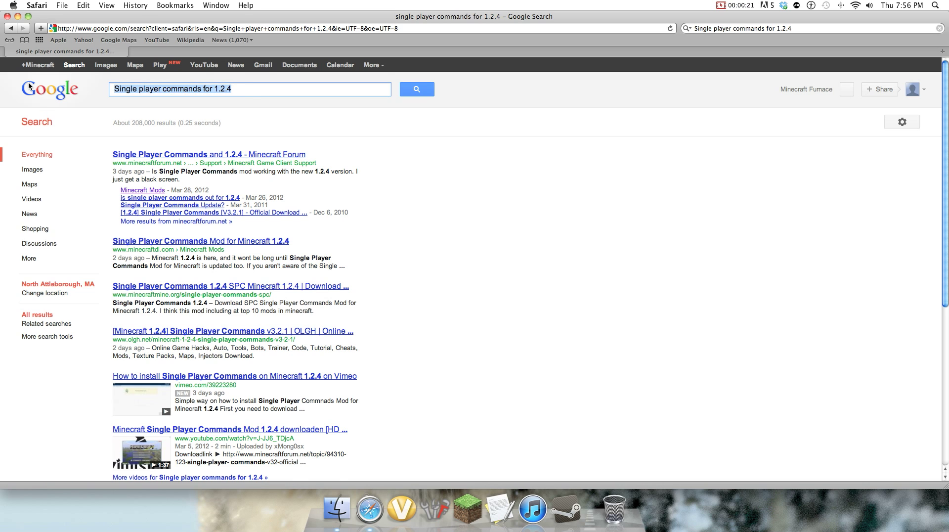
{"action": "type", "text": "single"}
{"action": "key", "text": "BackSpace"}
{"action": "key", "text": "BackSpace"}
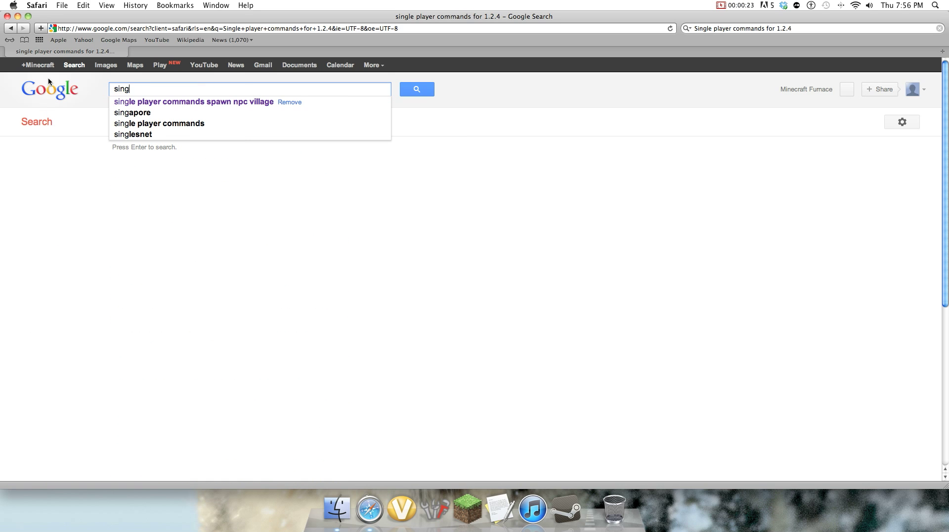
{"action": "type", "text": "le player"}
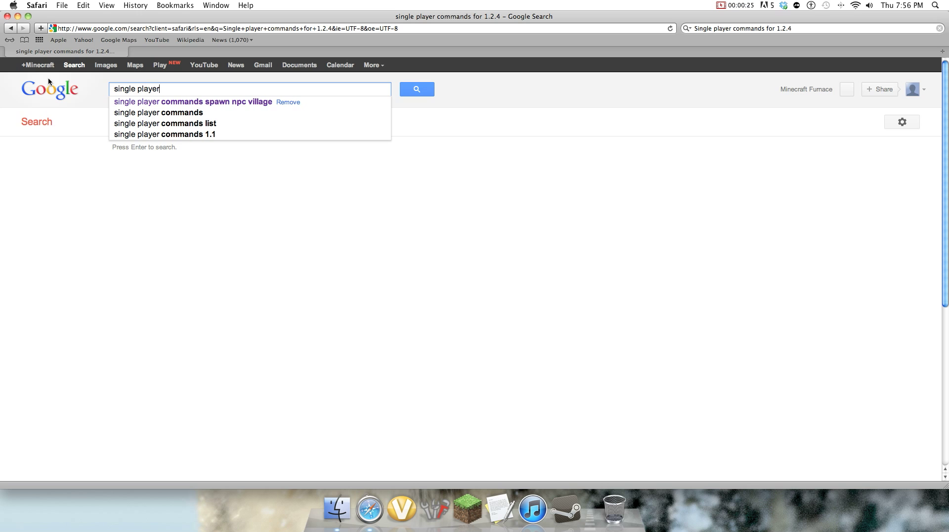
{"action": "type", "text": " commands minec"}
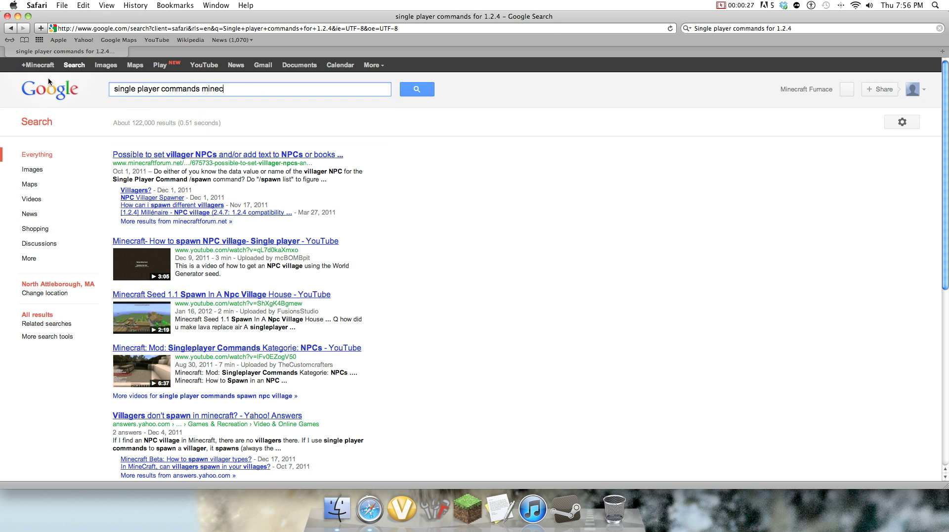
{"action": "type", "text": "raft"}
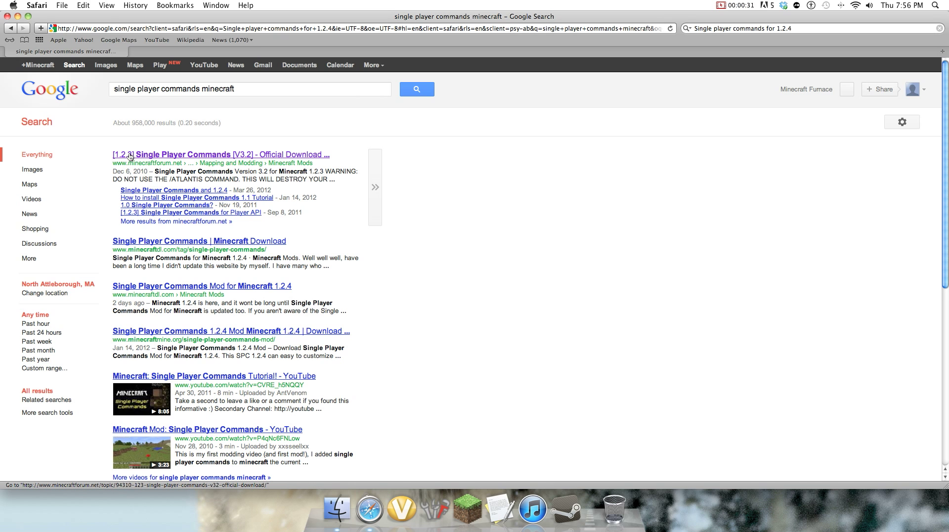
Step: Open the Minecraft Forum's official Single Player Commands download topic and download the manual installation from the Alternate link
{"action": "left_click", "coordinate": [134, 154]}
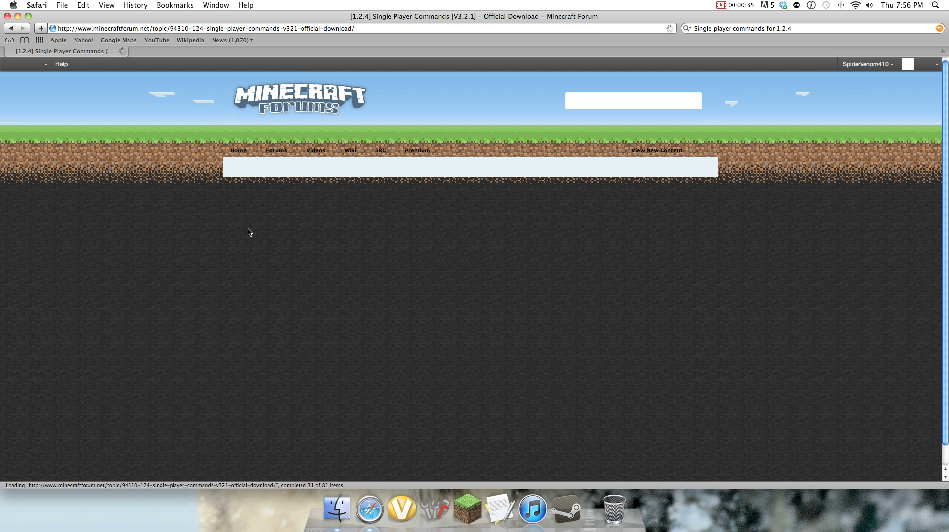
{"action": "scroll", "coordinate": [133, 235], "scroll_direction": "down", "scroll_amount": 5}
{"action": "scroll", "coordinate": [134, 236], "scroll_direction": "down", "scroll_amount": 4}
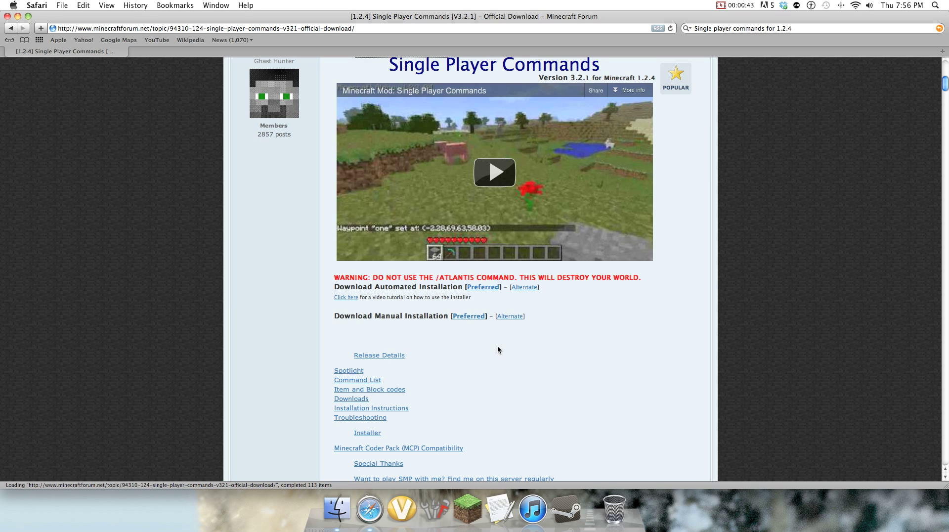
{"action": "scroll", "coordinate": [505, 346], "scroll_direction": "down", "scroll_amount": 2}
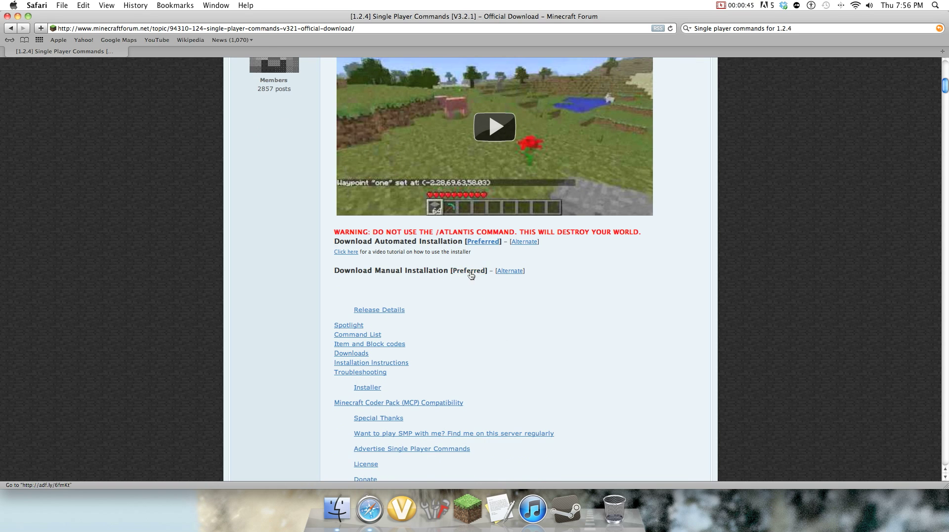
{"action": "left_click", "coordinate": [502, 269]}
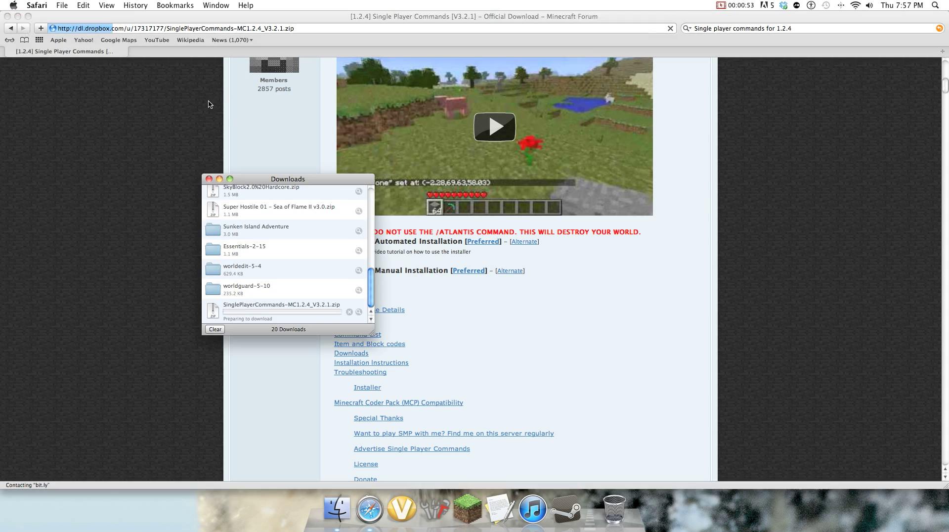
Step: Close the browser window, place the downloaded SinglePlayerCommands-MC1-25 folder on the desktop, and close the Downloads window
{"action": "left_click", "coordinate": [7, 17]}
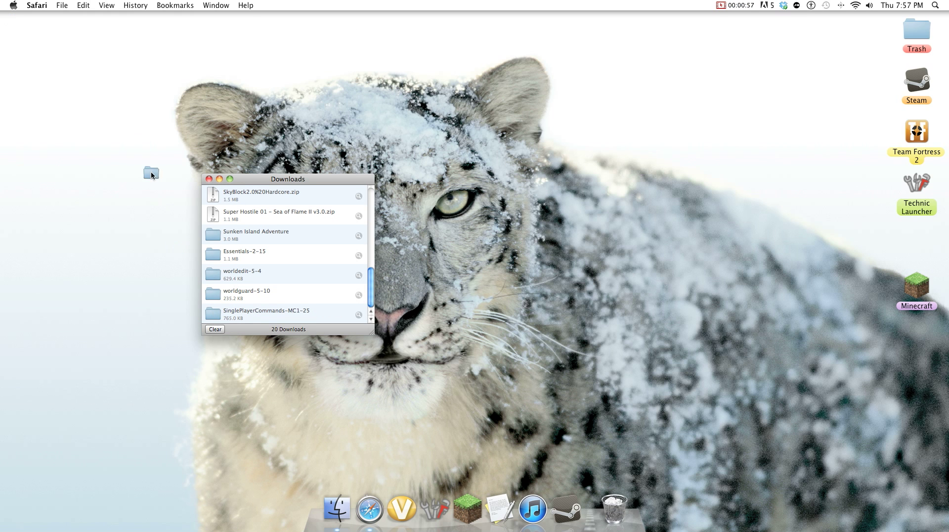
{"action": "left_click_drag", "start_coordinate": [150, 171], "coordinate": [114, 86]}
{"action": "left_click", "coordinate": [208, 179]}
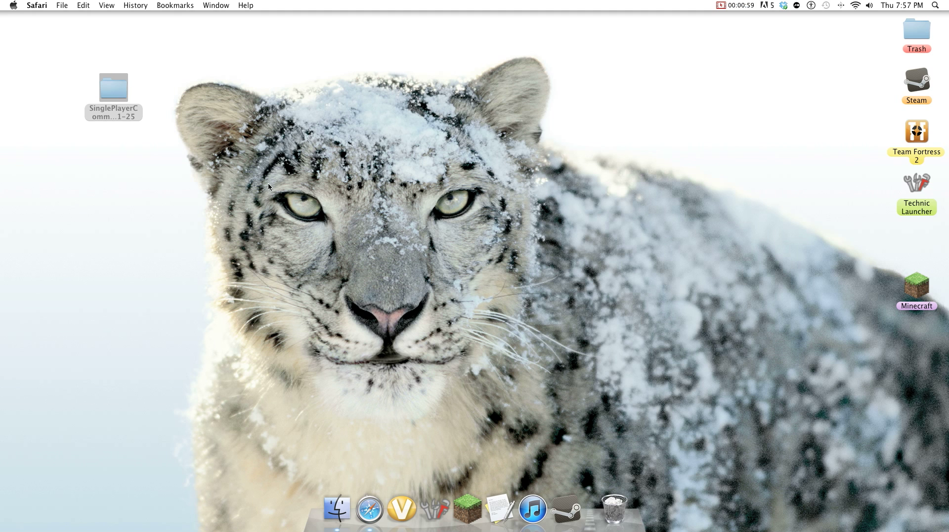
Step: In Finder, go from the home folder to Library > Application Support > minecraft > bin
{"action": "left_click", "coordinate": [338, 516]}
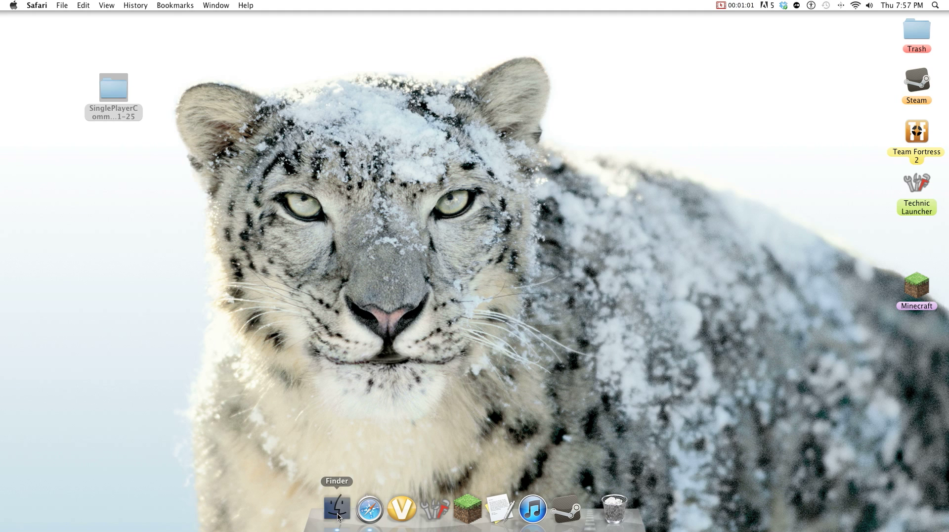
{"action": "left_click_drag", "start_coordinate": [174, 247], "coordinate": [340, 211]}
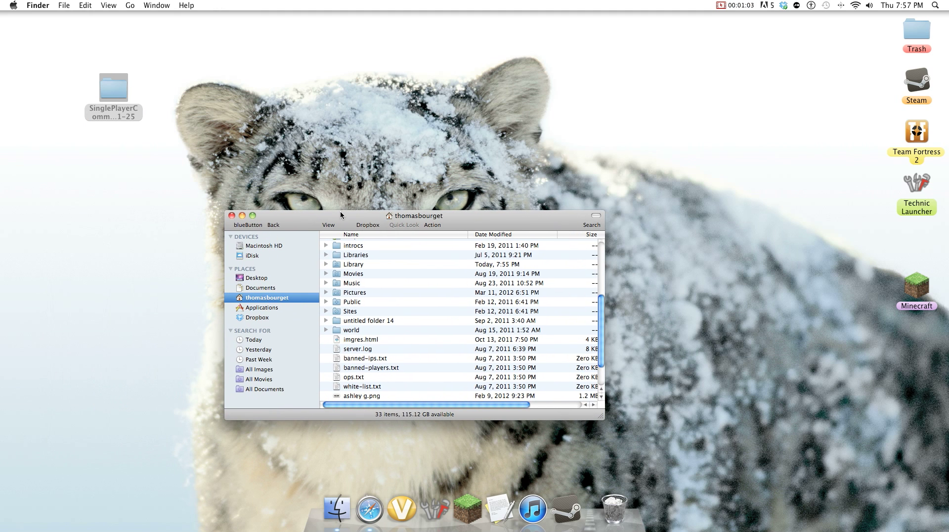
{"action": "left_click", "coordinate": [262, 285]}
{"action": "left_click", "coordinate": [256, 298]}
{"action": "double_click", "coordinate": [356, 267]}
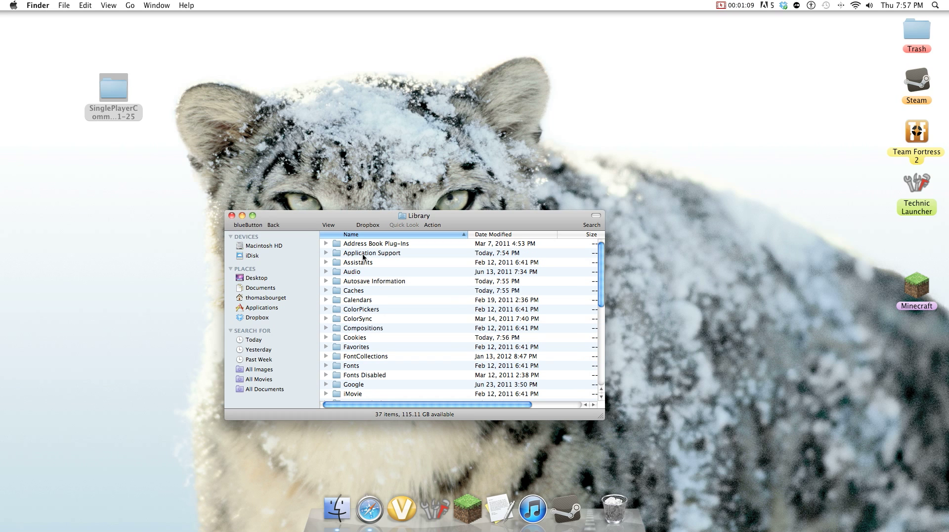
{"action": "double_click", "coordinate": [363, 253]}
{"action": "scroll", "coordinate": [363, 277], "scroll_direction": "down", "scroll_amount": 10}
{"action": "scroll", "coordinate": [362, 297], "scroll_direction": "up", "scroll_amount": 1}
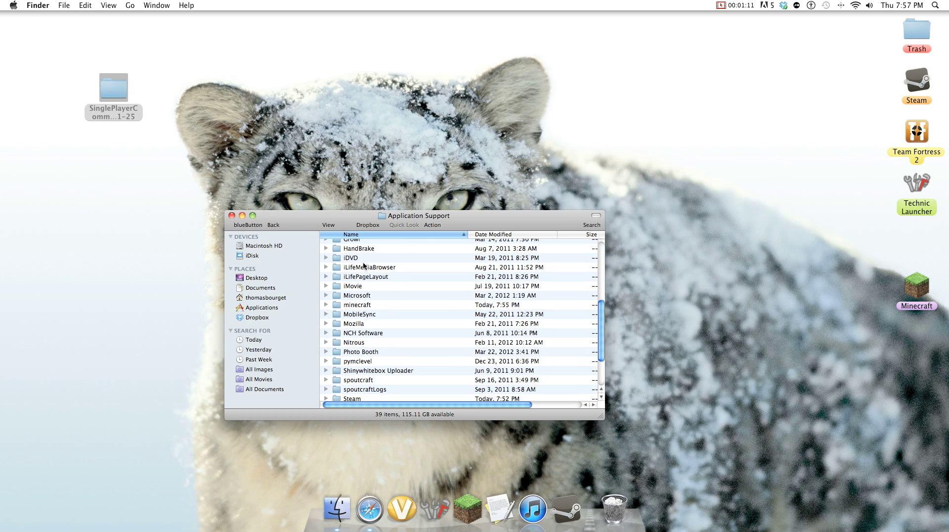
{"action": "double_click", "coordinate": [363, 303]}
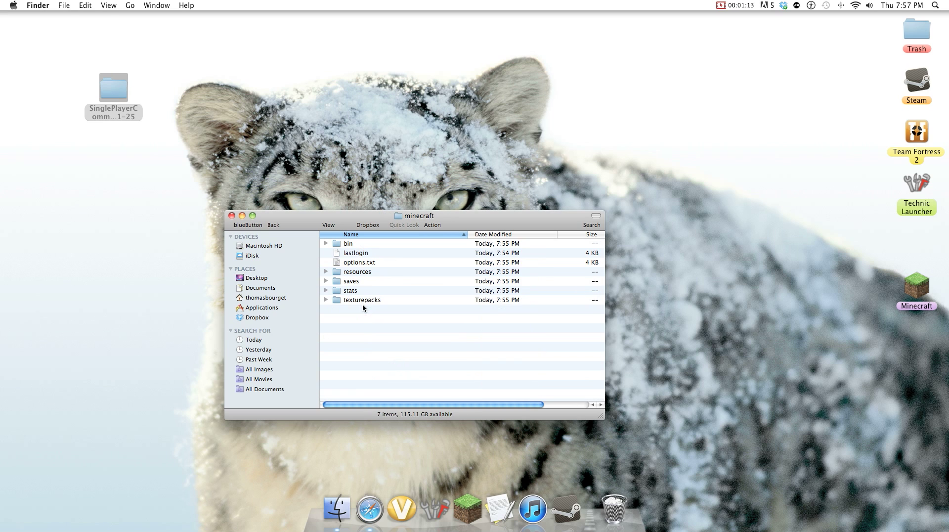
{"action": "double_click", "coordinate": [359, 244]}
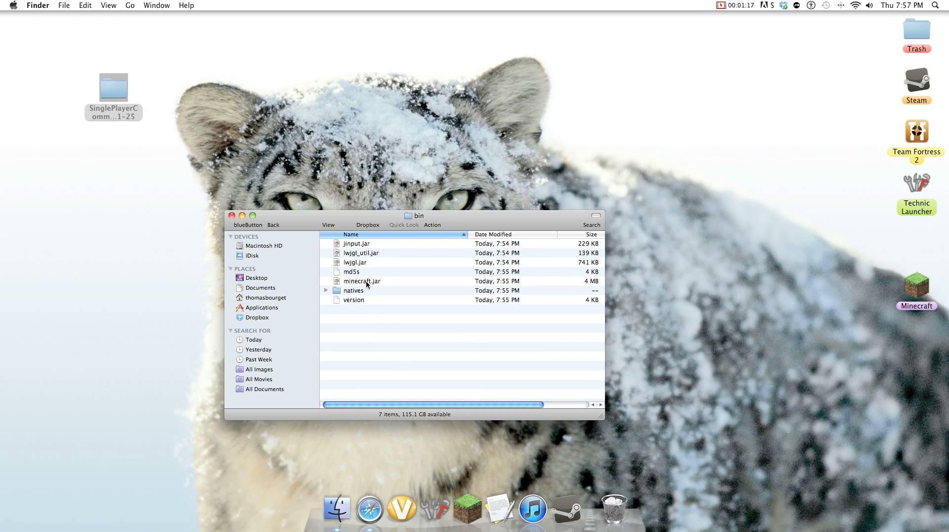
Step: Extract minecraft.jar into a folder by opening it with Archive Utility
{"action": "left_click", "coordinate": [393, 281]}
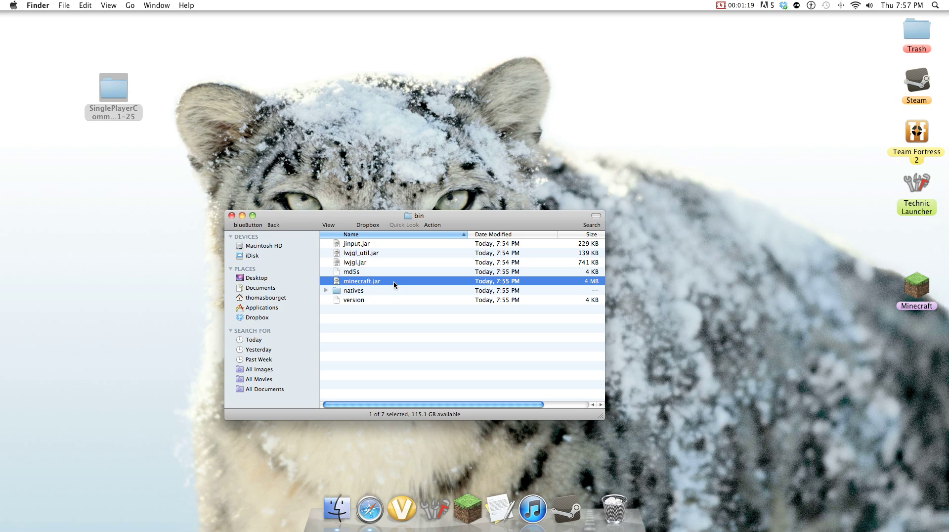
{"action": "right_click", "coordinate": [390, 280]}
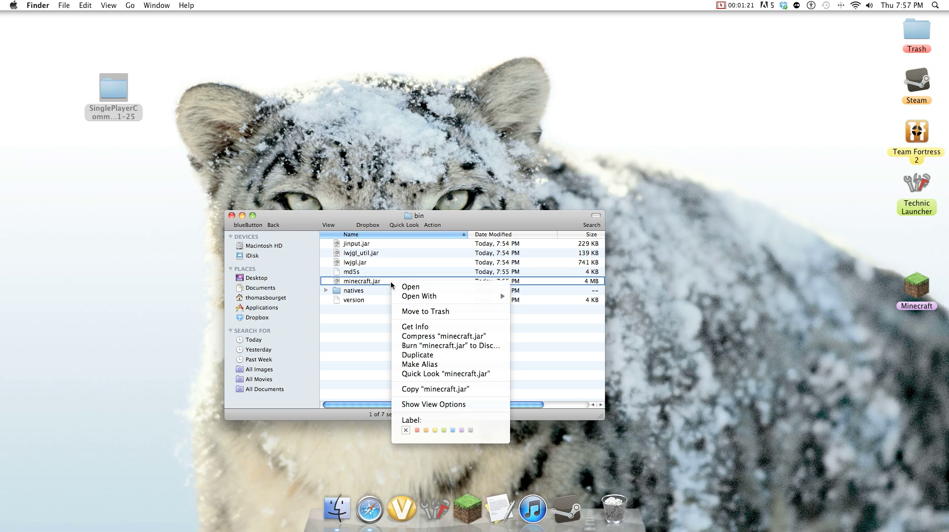
{"action": "mouse_move", "coordinate": [405, 296]}
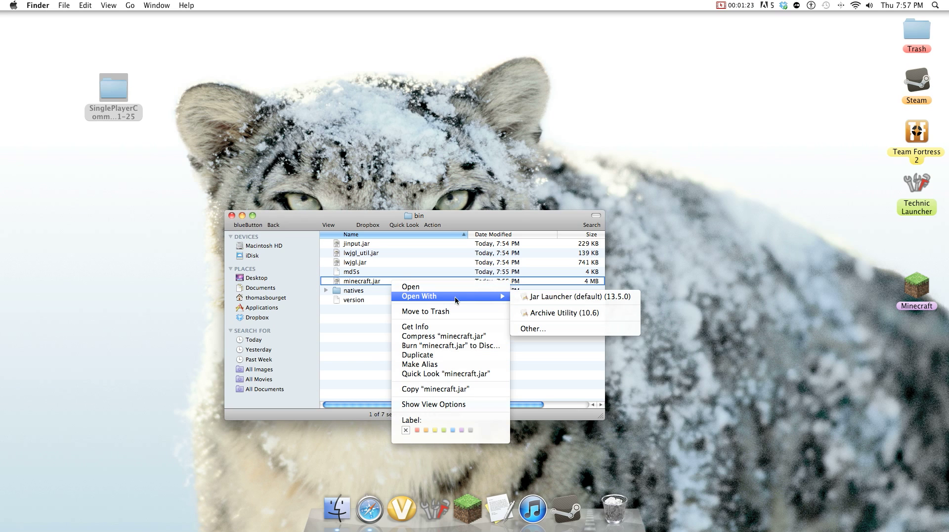
{"action": "left_click", "coordinate": [550, 312]}
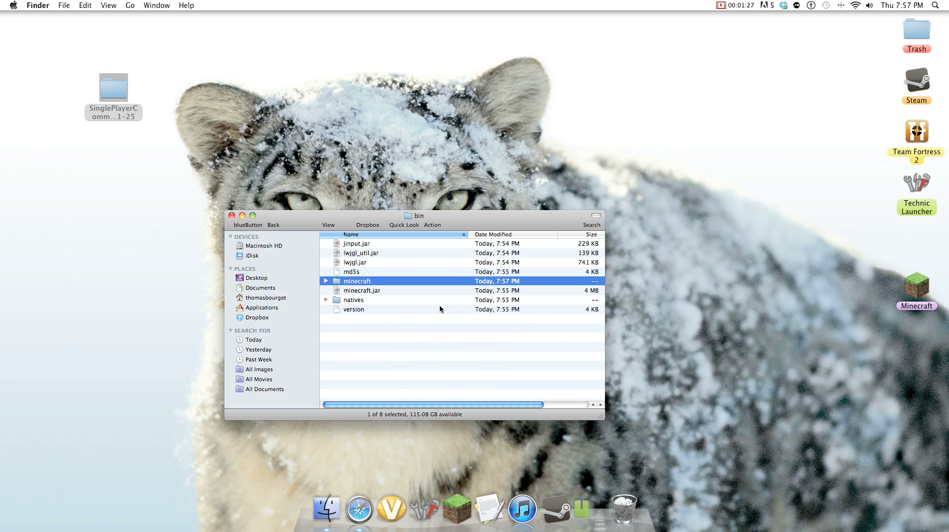
Step: Rename the original minecraft.jar file as minecraft.jar.backup and move it out of the bin folder onto the desktop
{"action": "left_click", "coordinate": [373, 289]}
{"action": "key", "text": "Return"}
{"action": "key", "text": "Right"}
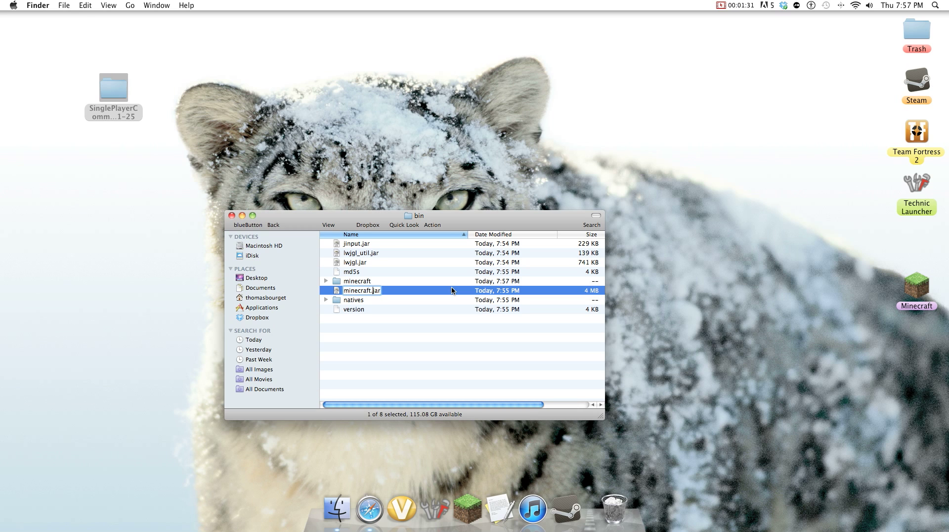
{"action": "type", "text": ".backup"}
{"action": "left_click", "coordinate": [393, 341]}
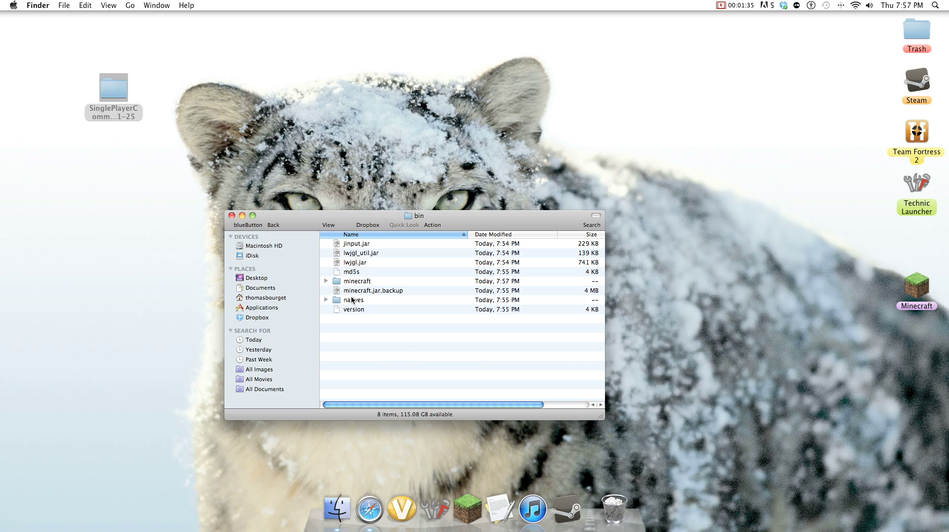
{"action": "left_click_drag", "start_coordinate": [359, 294], "coordinate": [728, 293]}
Step: Create a new folder on the desktop named "Minecraft Backups"
{"action": "right_click", "coordinate": [915, 245]}
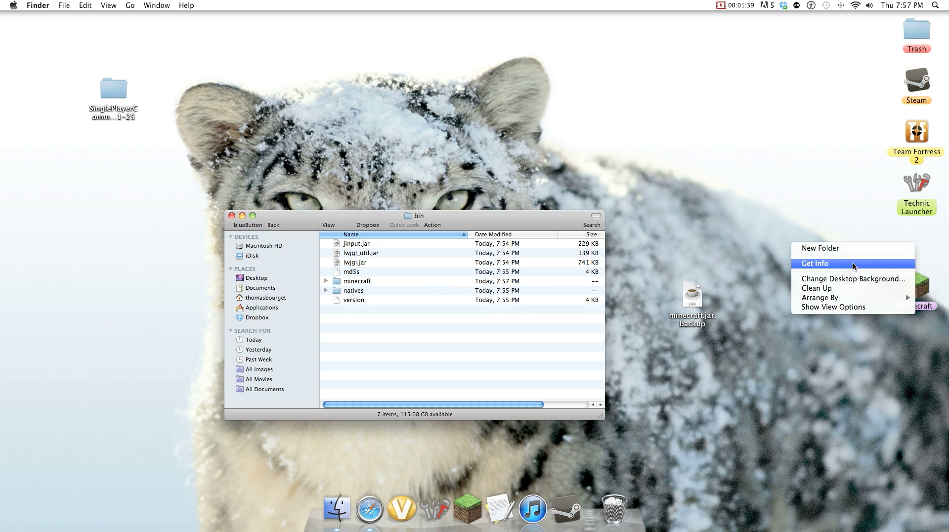
{"action": "left_click", "coordinate": [831, 248]}
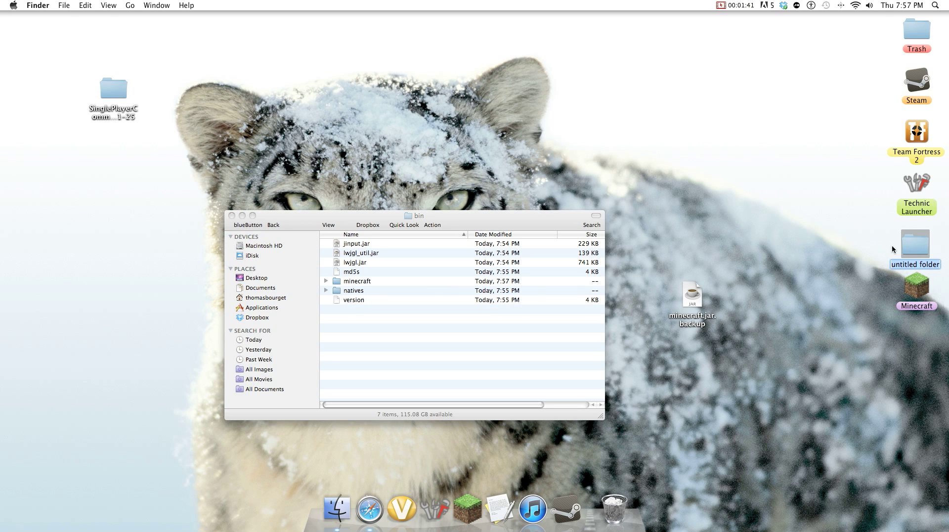
{"action": "type", "text": "Minecraft Backups"}
{"action": "key", "text": "Return"}
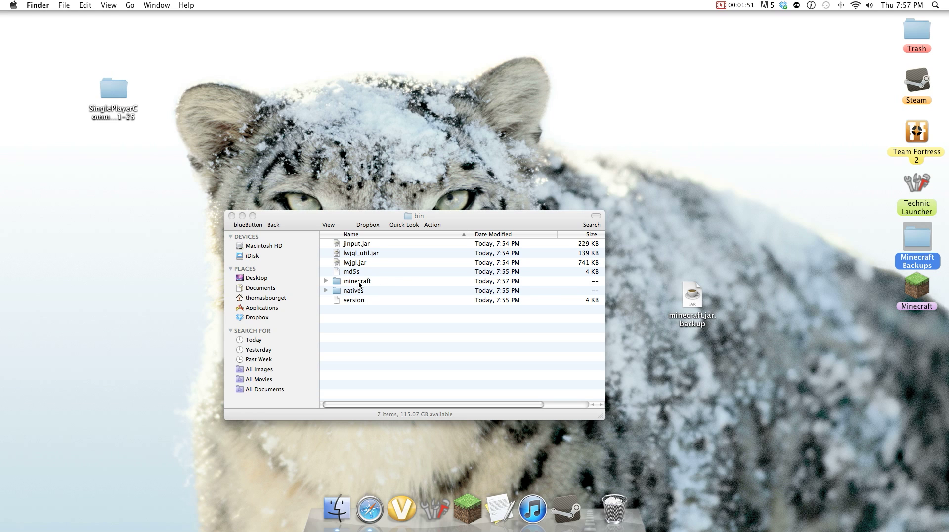
Step: Rename the extracted minecraft folder inside bin as minecraft.jar
{"action": "left_click", "coordinate": [404, 284]}
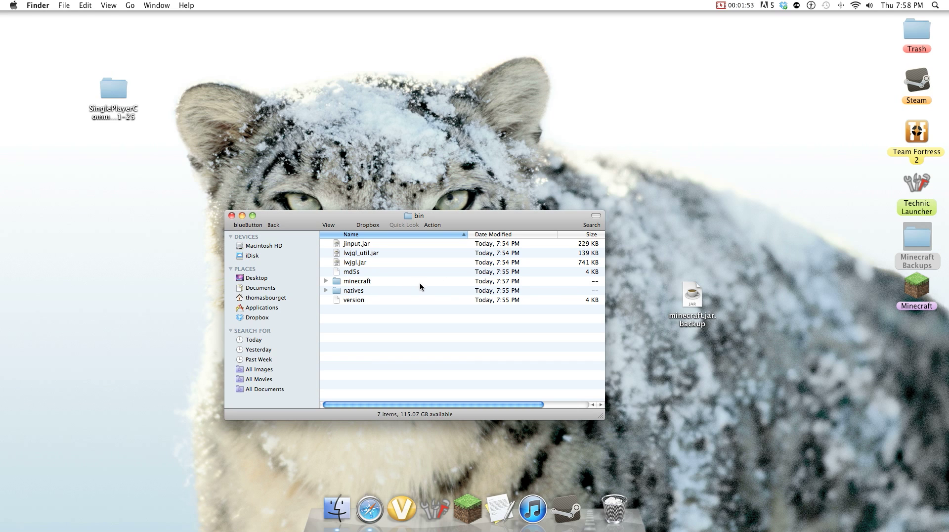
{"action": "left_click", "coordinate": [395, 282]}
{"action": "key", "text": "Return"}
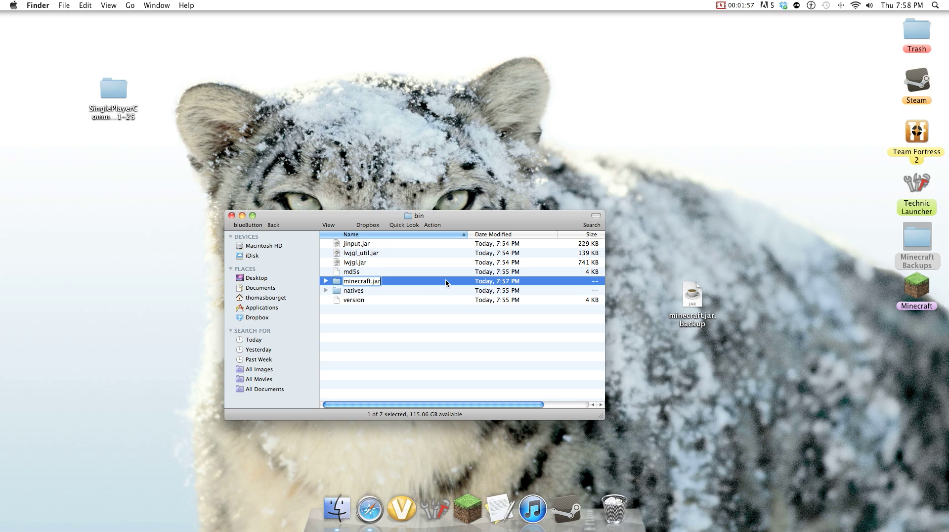
{"action": "type", "text": ".jar"}
{"action": "key", "text": "Return"}
{"action": "left_click", "coordinate": [551, 176]}
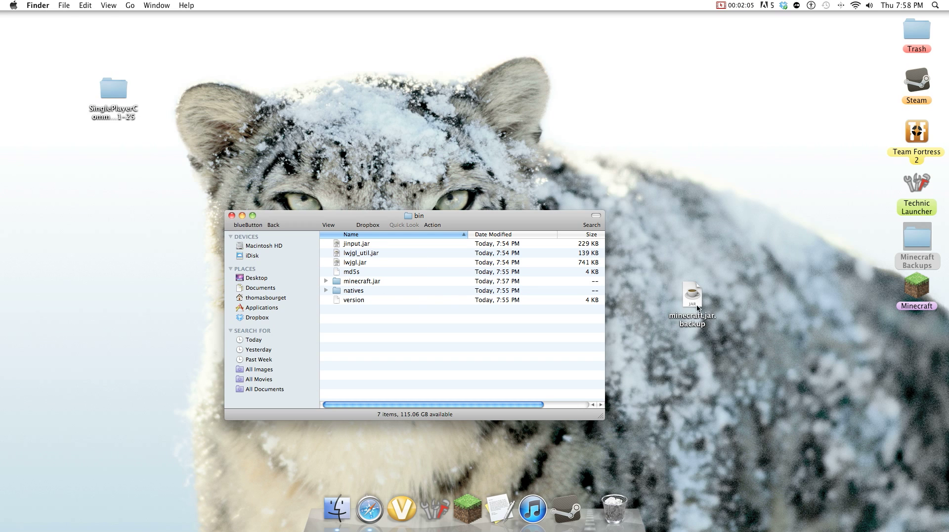
Step: Move minecraft.jar.backup into the Minecraft Backups folder on the desktop and give that folder a blue label
{"action": "left_click_drag", "start_coordinate": [698, 307], "coordinate": [921, 241]}
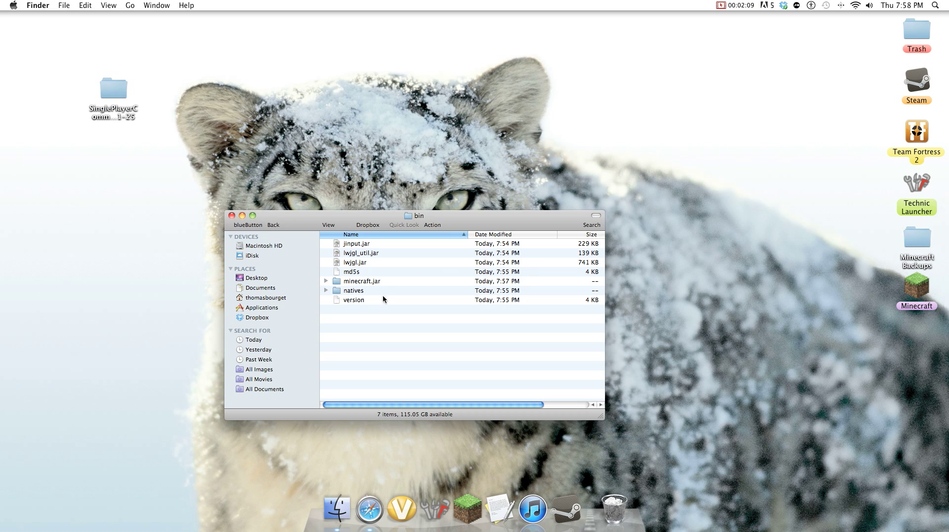
{"action": "left_click", "coordinate": [916, 235]}
{"action": "right_click", "coordinate": [913, 261]}
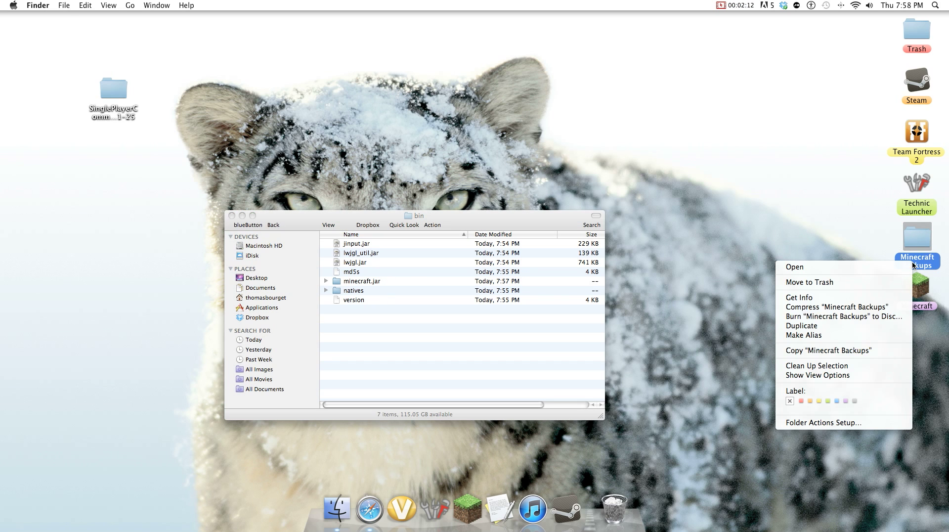
{"action": "left_click", "coordinate": [837, 403]}
Step: Clean up the arrangement of the desktop icons
{"action": "right_click", "coordinate": [766, 363]}
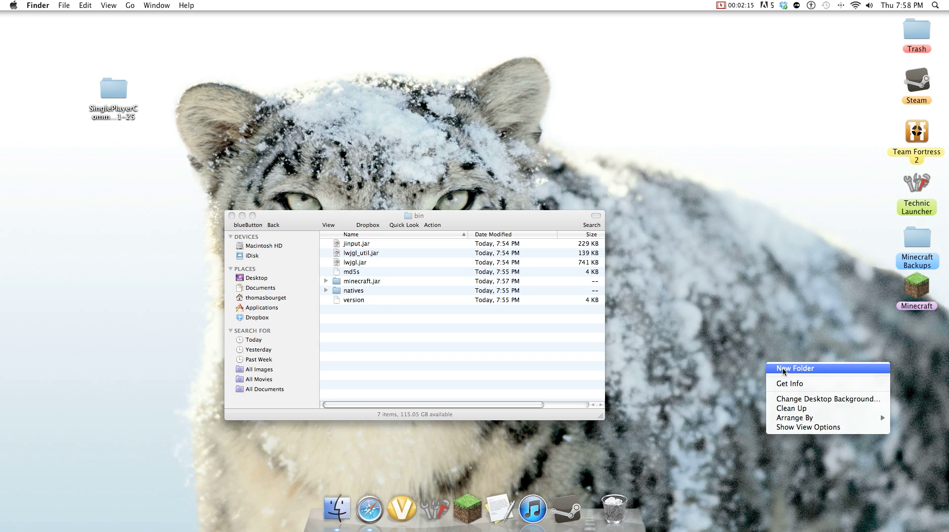
{"action": "left_click", "coordinate": [792, 408]}
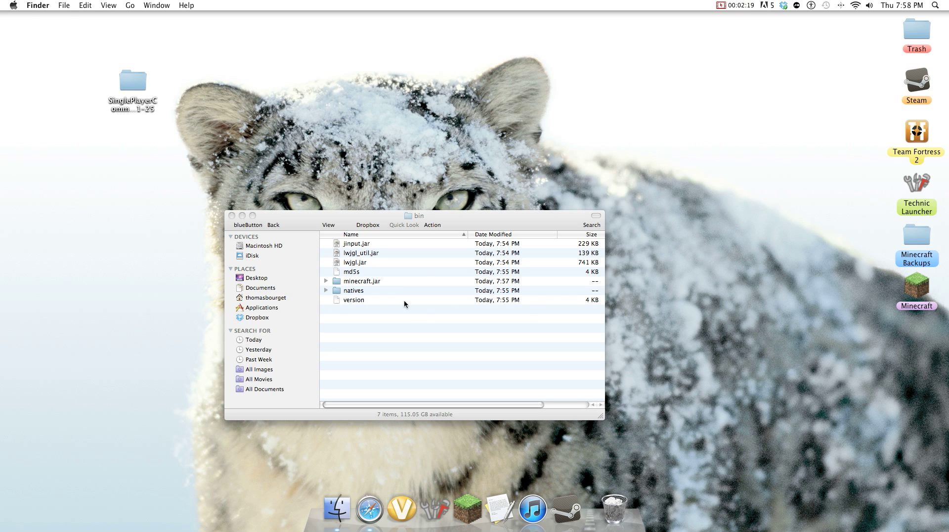
Step: Open the minecraft.jar folder and the SinglePlayerCommands-MC1-25 folder in separate windows, with the contents of both accessible
{"action": "double_click", "coordinate": [377, 280]}
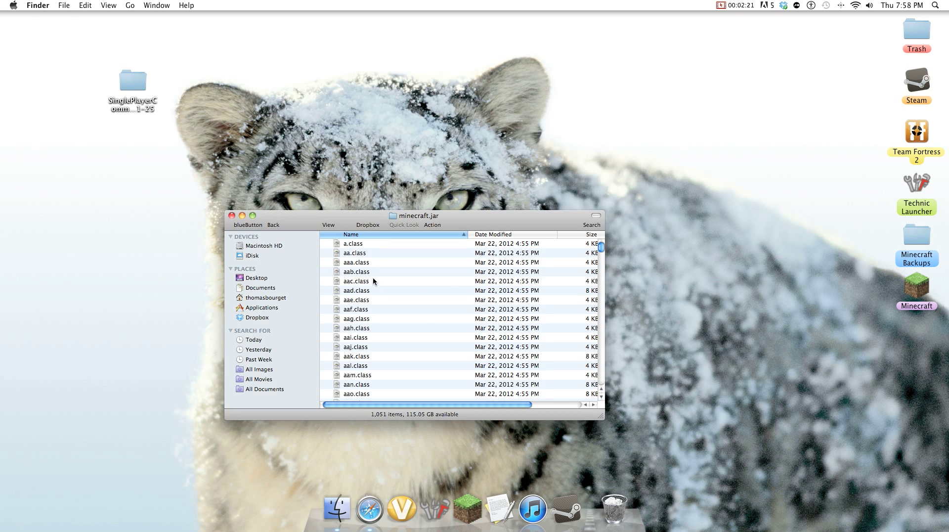
{"action": "scroll", "coordinate": [420, 285], "scroll_direction": "down", "scroll_amount": 3}
{"action": "scroll", "coordinate": [420, 287], "scroll_direction": "down", "scroll_amount": 3}
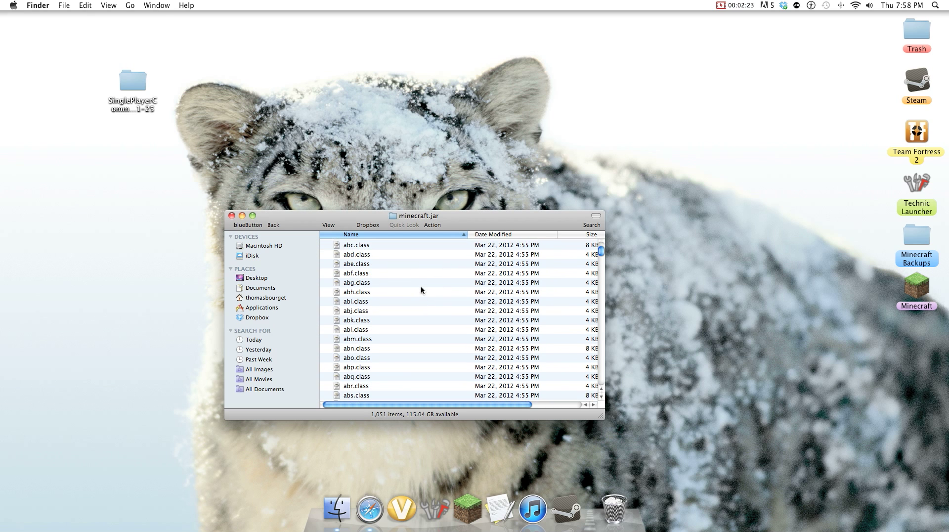
{"action": "scroll", "coordinate": [420, 285], "scroll_direction": "up", "scroll_amount": 4}
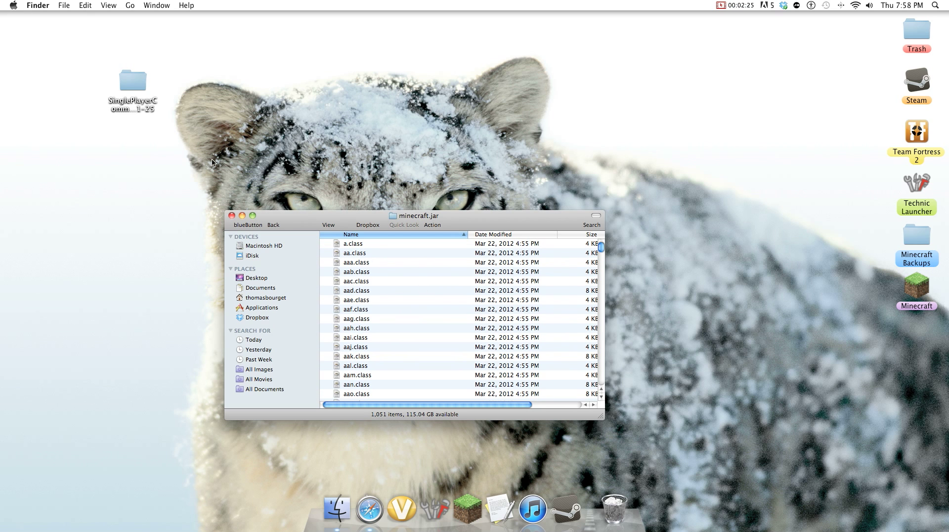
{"action": "double_click", "coordinate": [129, 80]}
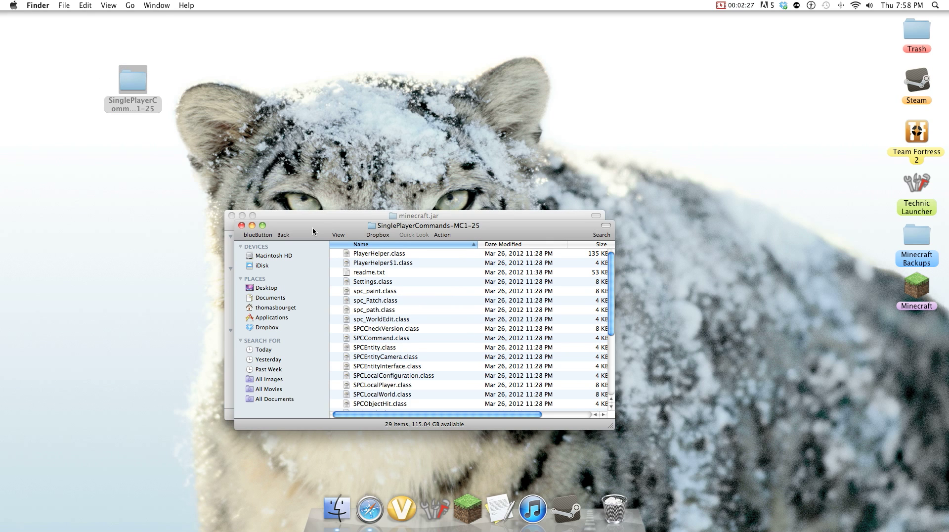
{"action": "left_click_drag", "start_coordinate": [313, 229], "coordinate": [86, 236]}
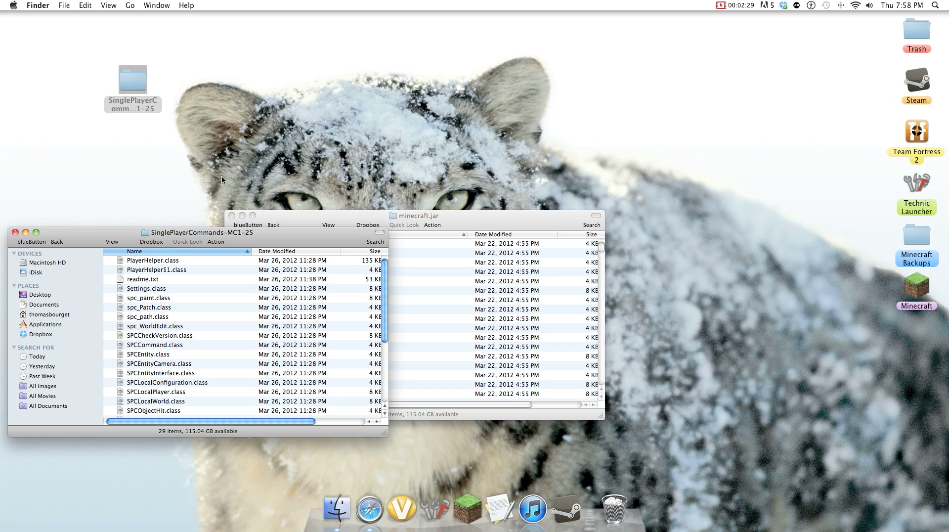
Step: Move readme.txt out of the SinglePlayerCommands-MC1-25 folder onto the desktop
{"action": "left_click_drag", "start_coordinate": [318, 99], "coordinate": [316, 98]}
{"action": "left_click_drag", "start_coordinate": [212, 84], "coordinate": [206, 87]}
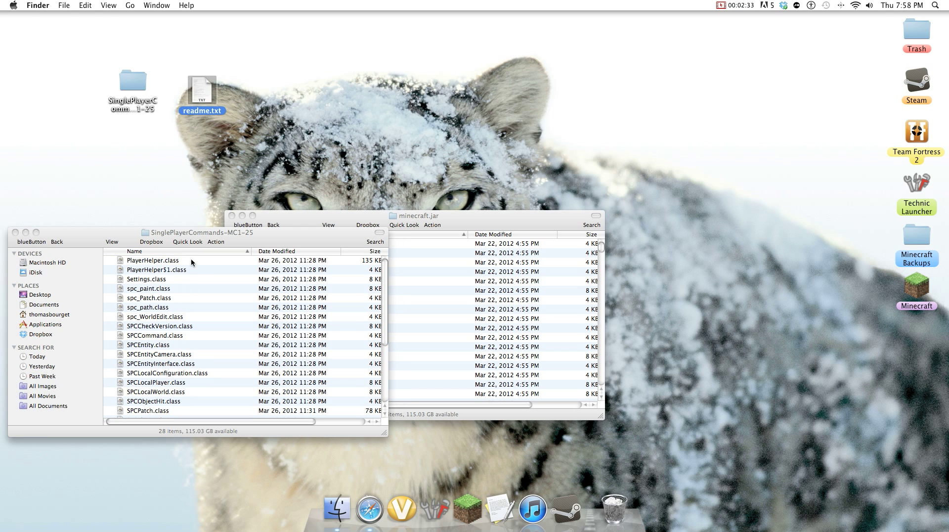
Step: Move all the mod's class files, including WorldEditPlugin.class but not WorldEdit.jar, into the minecraft.jar folder, replacing existing files such as vq.class
{"action": "left_click", "coordinate": [193, 270]}
{"action": "left_click_drag", "start_coordinate": [211, 261], "coordinate": [226, 396]}
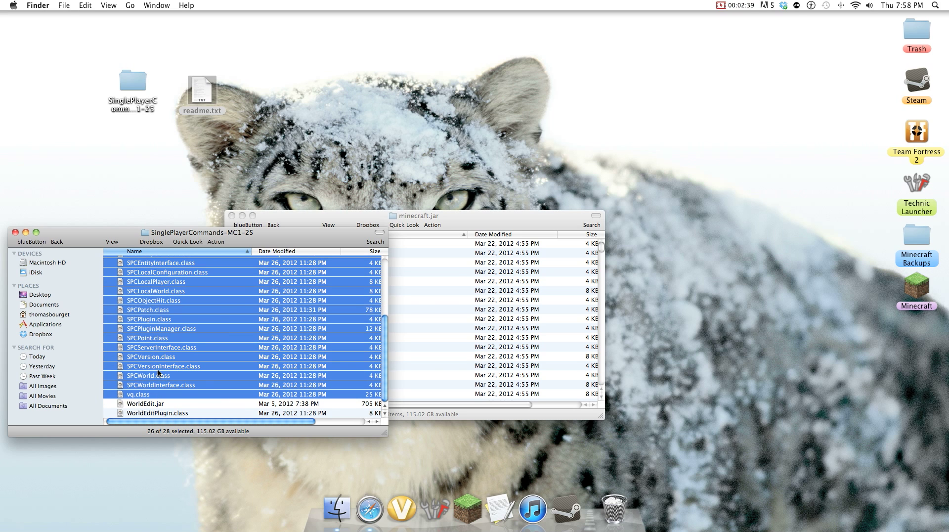
{"action": "left_click_drag", "start_coordinate": [158, 369], "coordinate": [441, 348]}
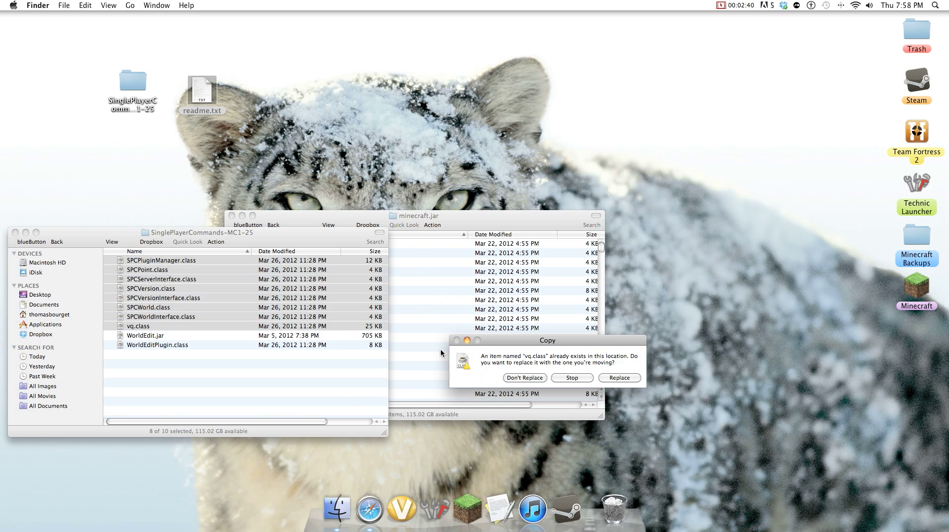
{"action": "left_click", "coordinate": [618, 378]}
{"action": "left_click_drag", "start_coordinate": [201, 266], "coordinate": [482, 319]}
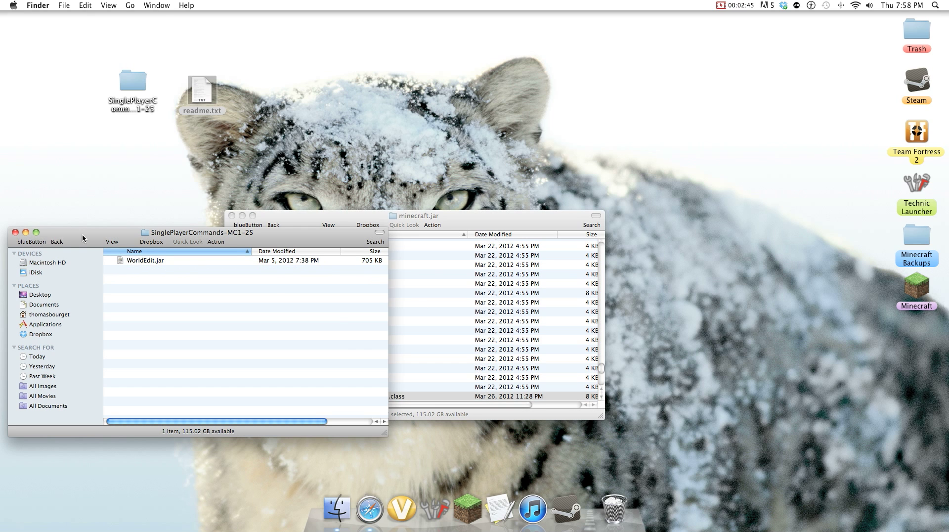
Step: Move WorldEdit.jar from the SinglePlayerCommands-MC1-25 folder into Minecraft's bin folder and close both Finder windows
{"action": "left_click_drag", "start_coordinate": [82, 234], "coordinate": [566, 93]}
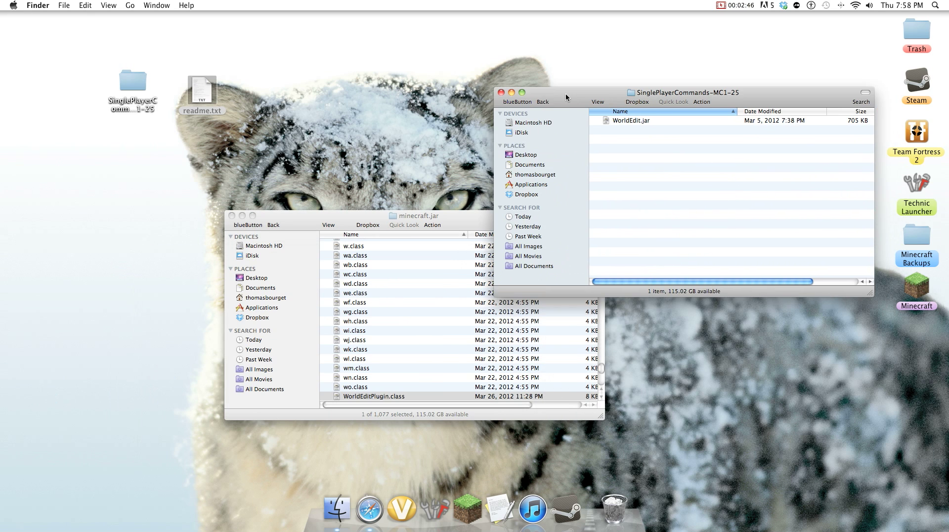
{"action": "left_click", "coordinate": [273, 225]}
{"action": "left_click", "coordinate": [273, 225]}
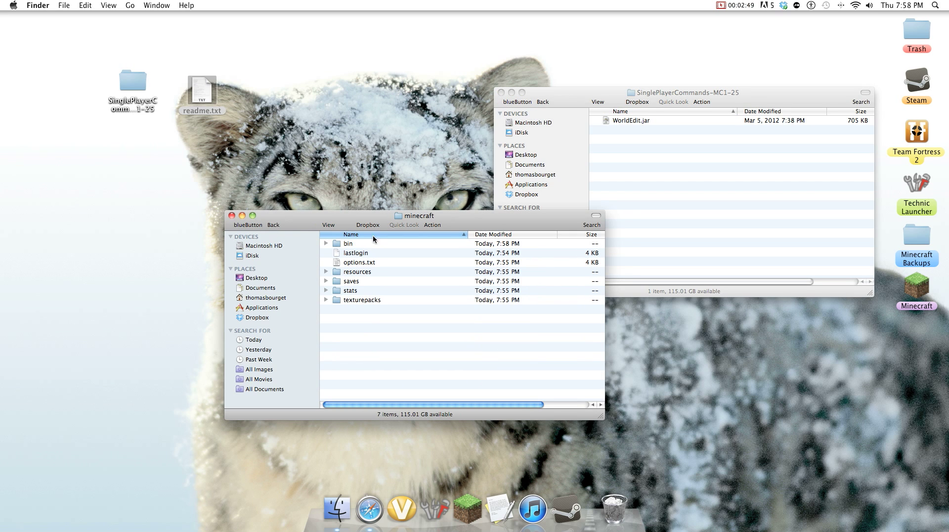
{"action": "double_click", "coordinate": [357, 243]}
{"action": "left_click_drag", "start_coordinate": [301, 224], "coordinate": [194, 241]}
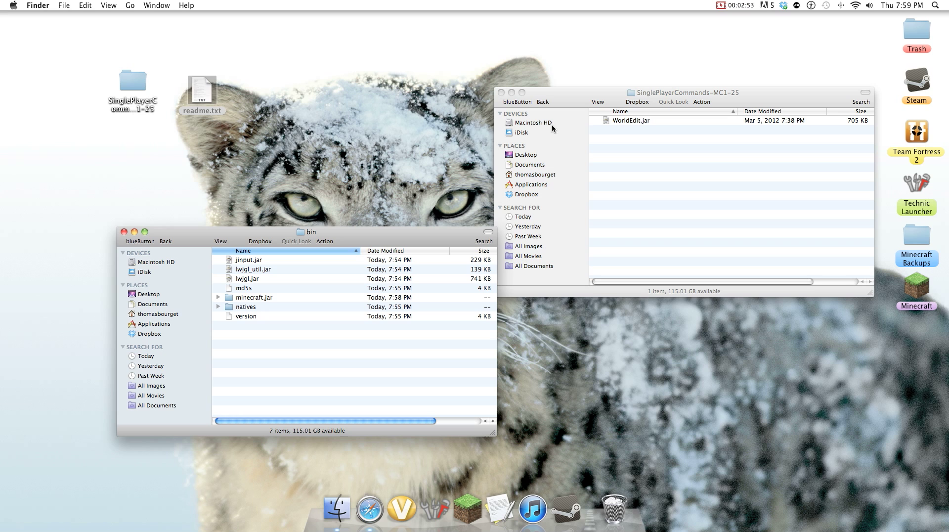
{"action": "left_click_drag", "start_coordinate": [631, 123], "coordinate": [411, 273]}
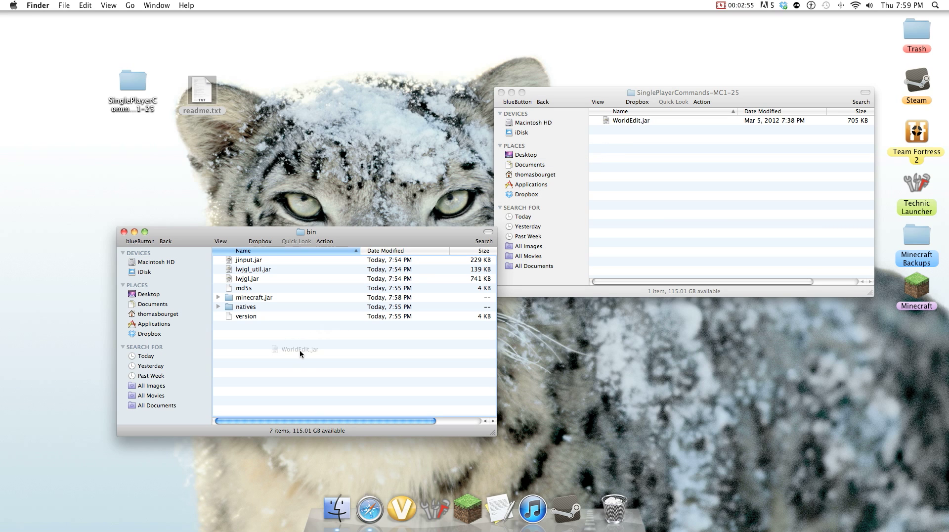
{"action": "left_click_drag", "start_coordinate": [299, 349], "coordinate": [299, 348]}
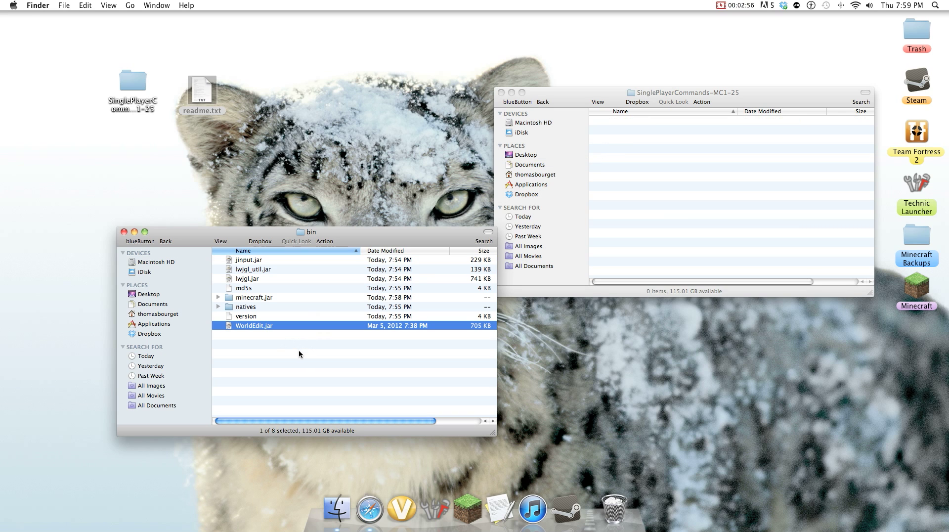
{"action": "left_click", "coordinate": [501, 93]}
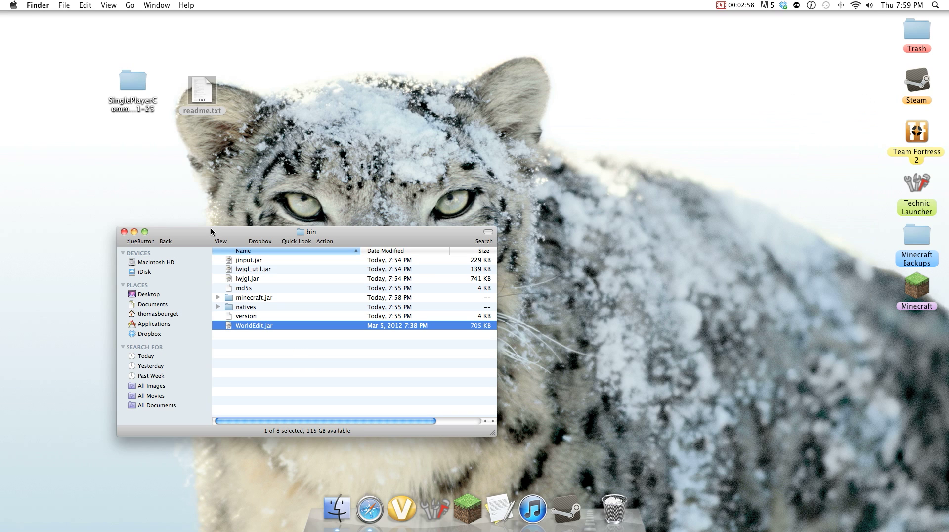
{"action": "left_click", "coordinate": [124, 232]}
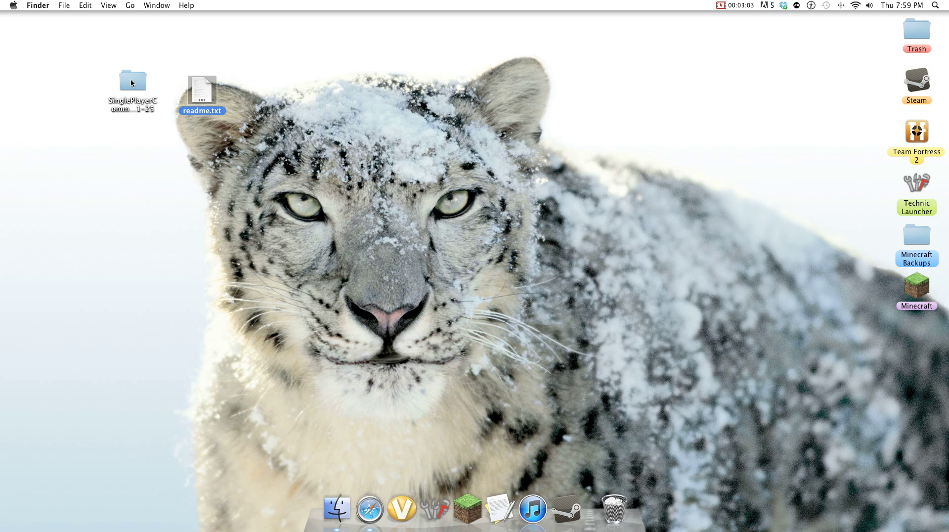
Step: Move the SinglePlayerCommands folder and readme.txt from the desktop into the Trash folder, replacing the older readme.txt there
{"action": "left_click_drag", "start_coordinate": [131, 83], "coordinate": [864, 52]}
{"action": "left_click_drag", "start_coordinate": [201, 90], "coordinate": [915, 36]}
{"action": "left_click", "coordinate": [613, 385]}
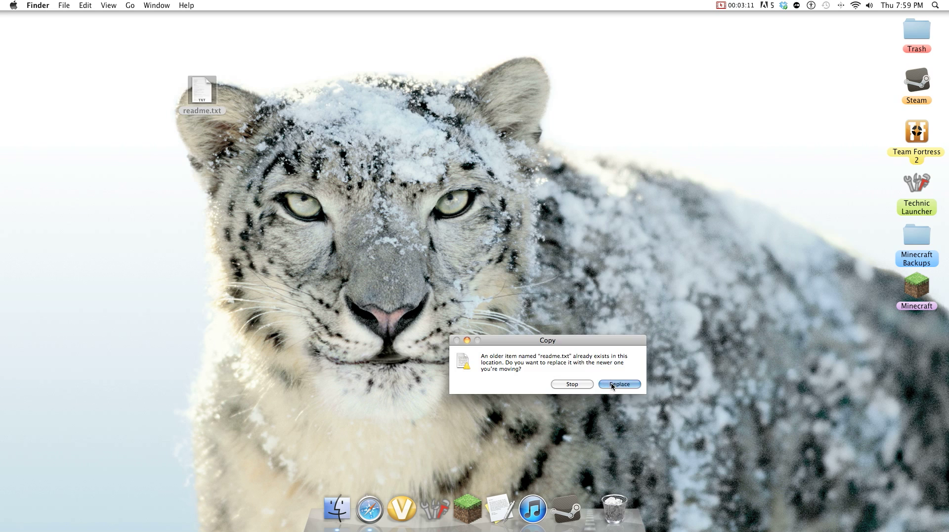
Step: Launch Minecraft, log in with the remembered account details, and enlarge the game window
{"action": "left_click", "coordinate": [464, 516]}
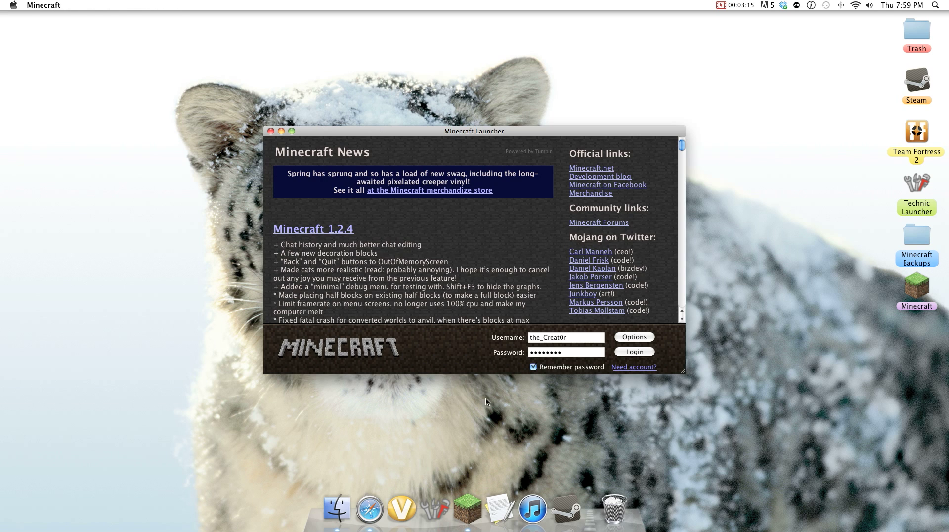
{"action": "left_click", "coordinate": [626, 355]}
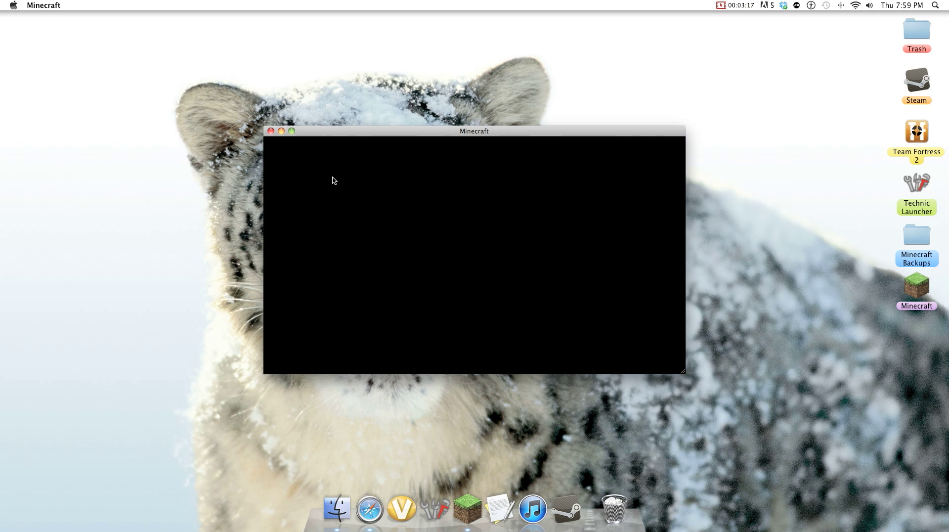
{"action": "left_click", "coordinate": [292, 131]}
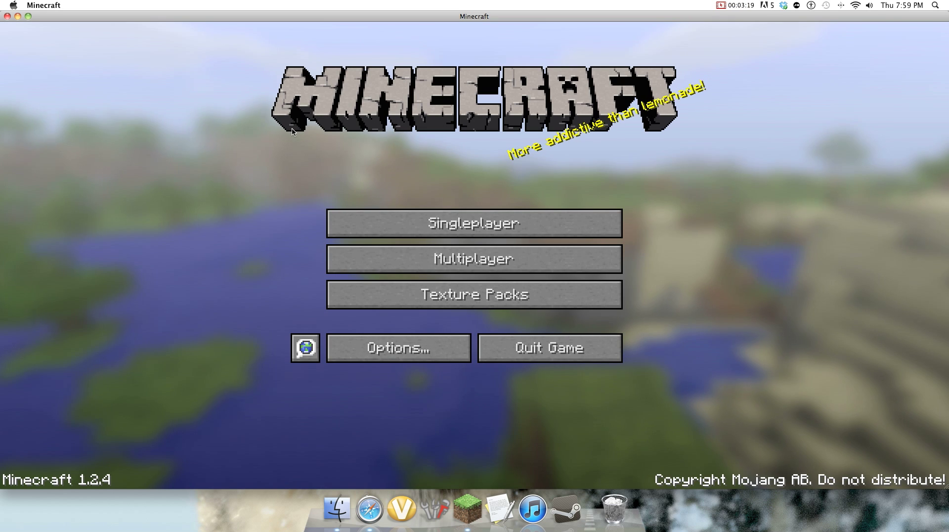
Step: Create a new singleplayer Survival world named "Single Player Commands Test 1.2"
{"action": "left_click", "coordinate": [446, 232]}
{"action": "left_click", "coordinate": [560, 421]}
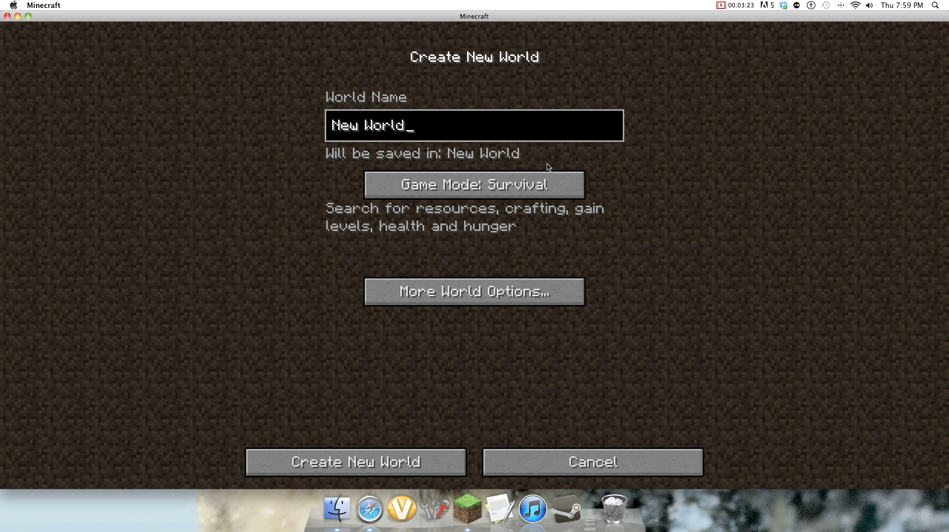
{"action": "key", "text": "BackSpace"}
{"action": "key", "text": "BackSpace"}
{"action": "key", "text": "BackSpace"}
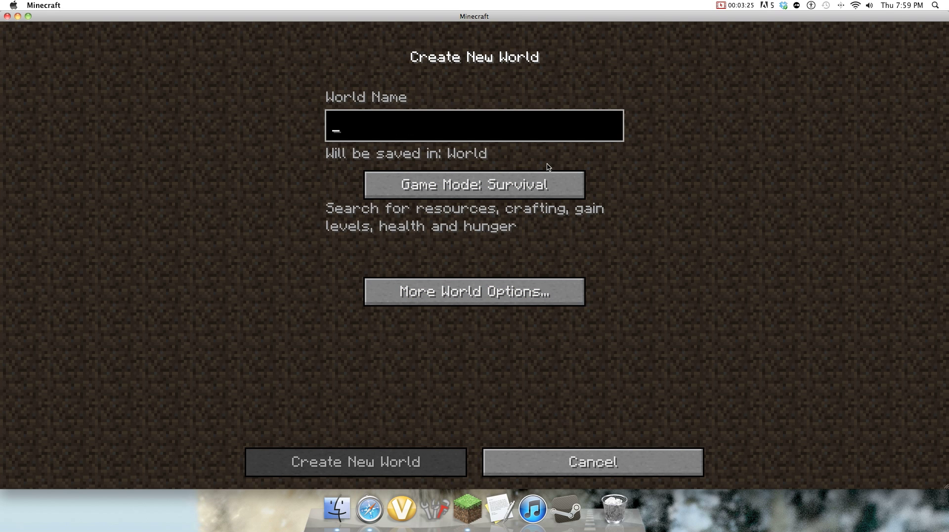
{"action": "type", "text": "Single Player Commands Test 1.2"}
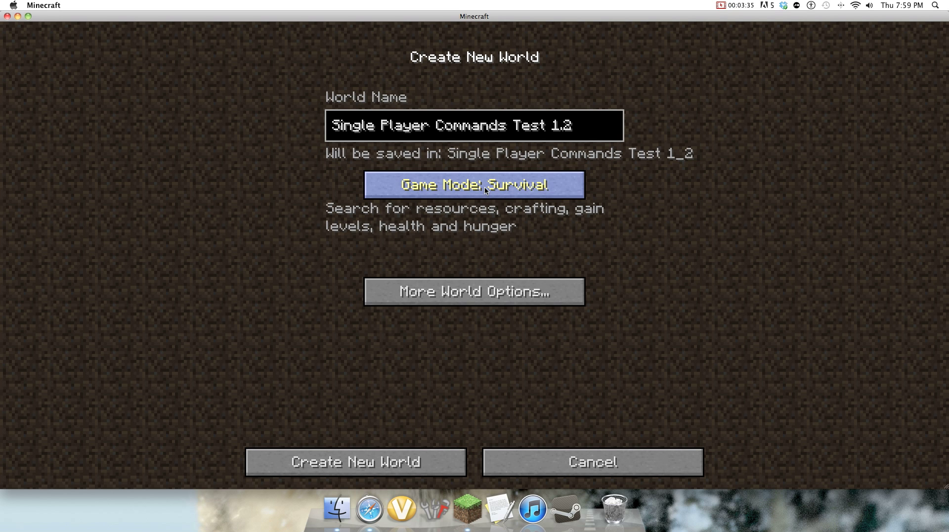
{"action": "left_click", "coordinate": [356, 461]}
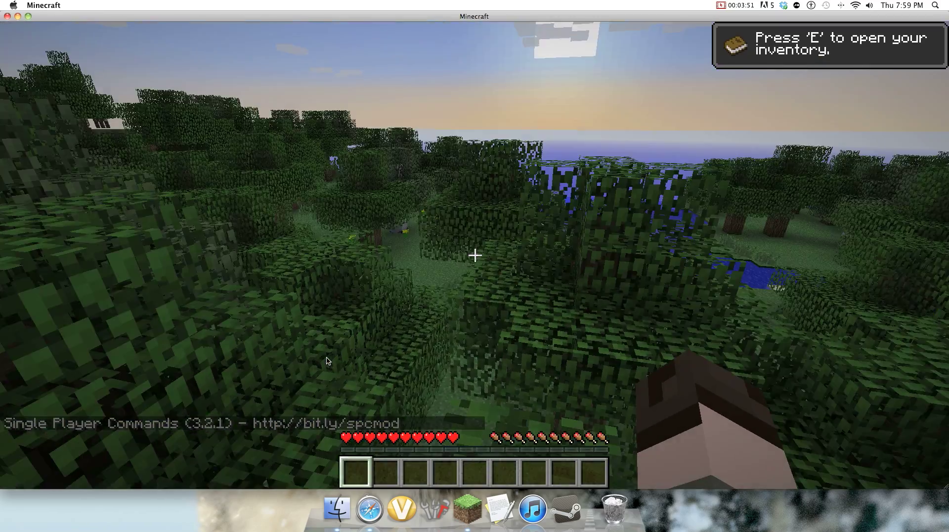
Step: Look around the new world by walking and jumping across the treetops, and open the player inventory
{"action": "key", "text": "w"}
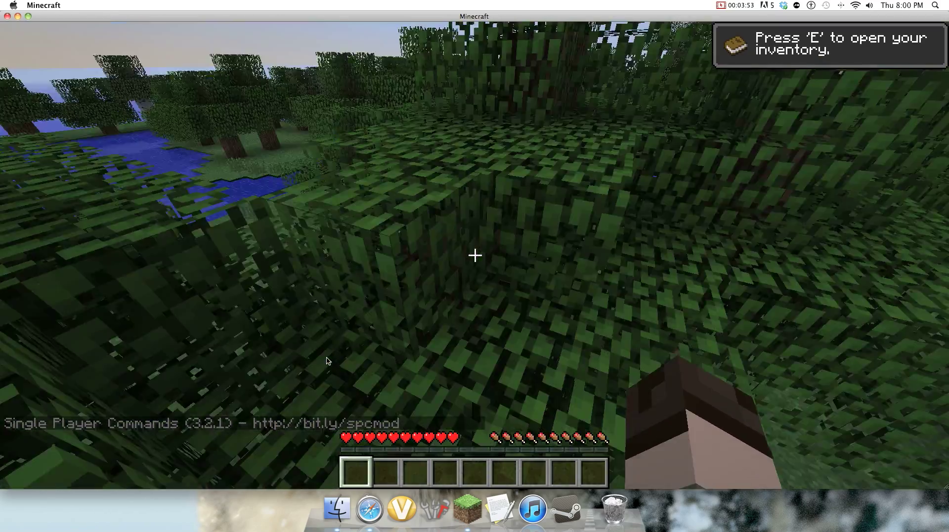
{"action": "key", "text": "w"}
{"action": "key", "text": "space"}
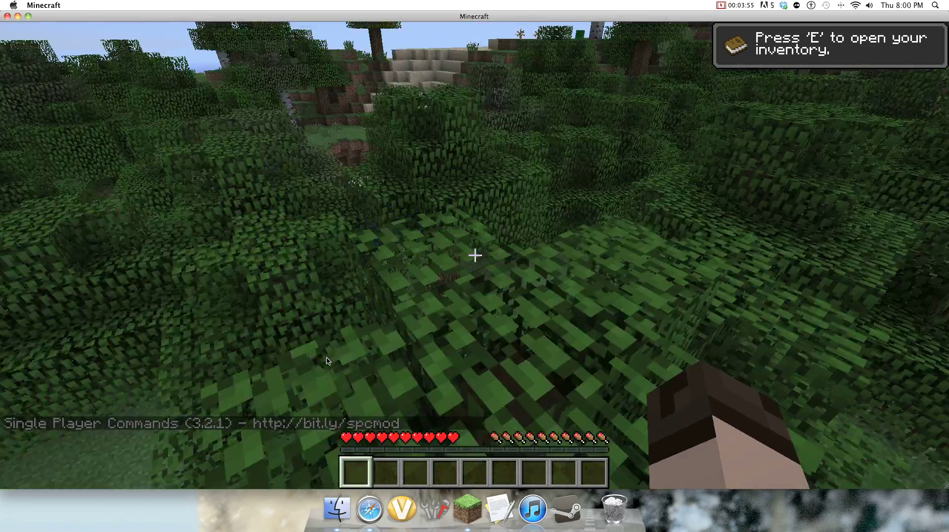
{"action": "key", "text": "w"}
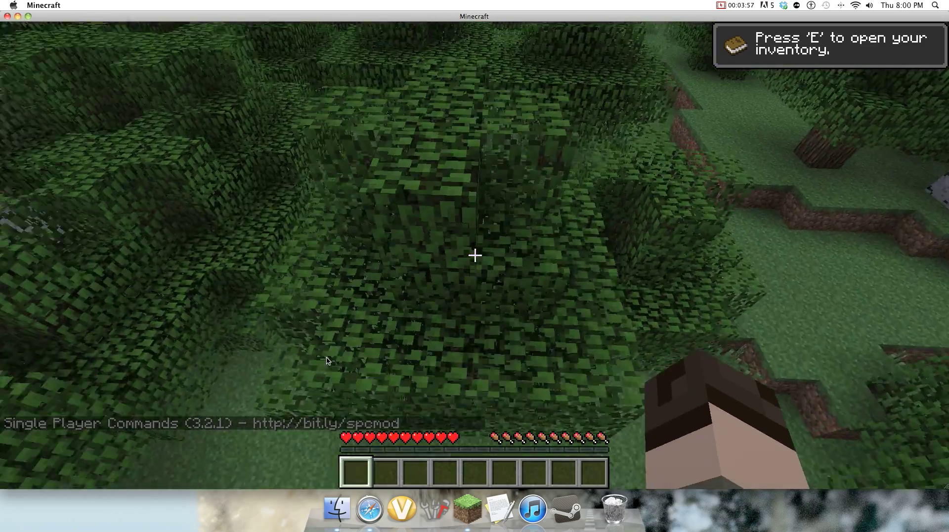
{"action": "key", "text": "w"}
{"action": "key", "text": "space"}
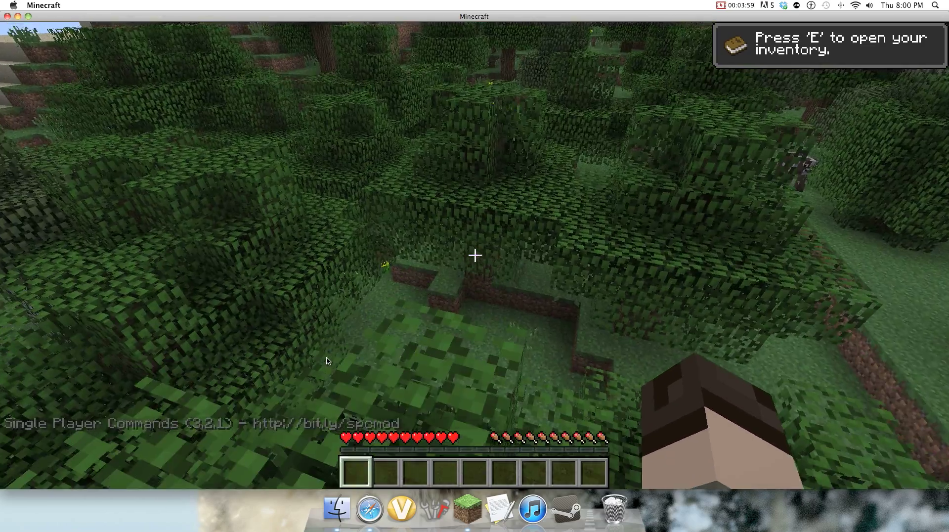
{"action": "key", "text": "e"}
{"action": "key", "text": "e"}
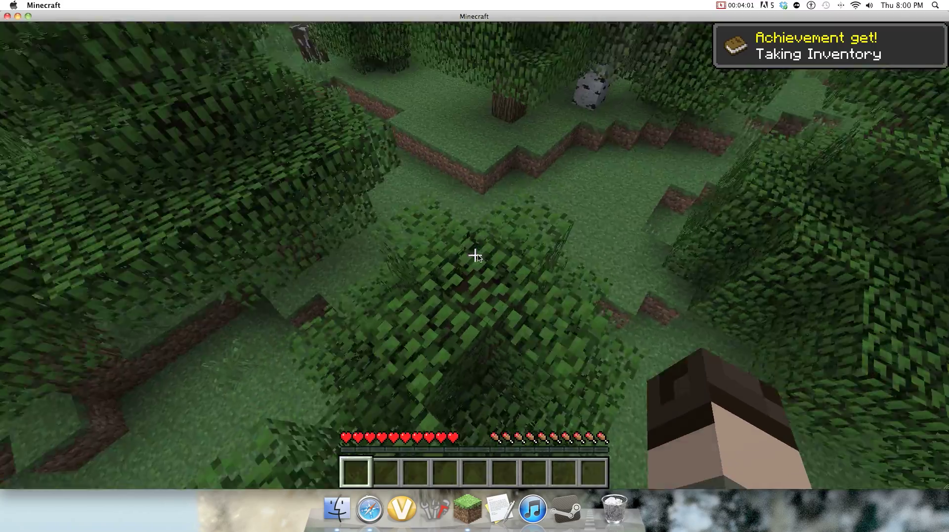
{"action": "key", "text": "w"}
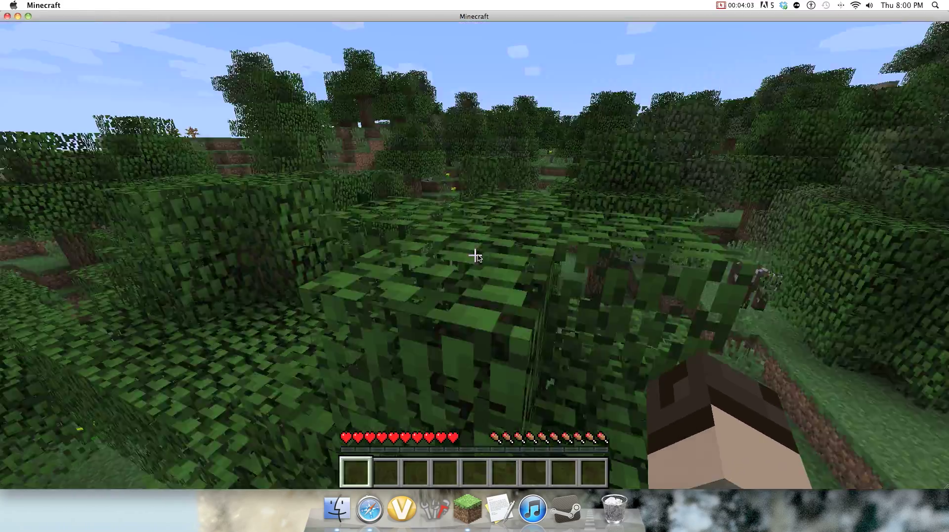
{"action": "key", "text": "space"}
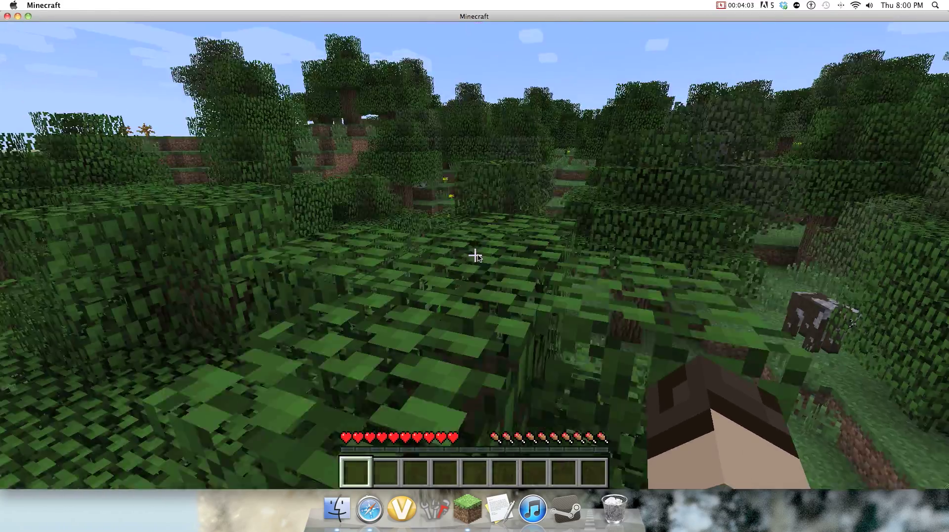
{"action": "key", "text": "e"}
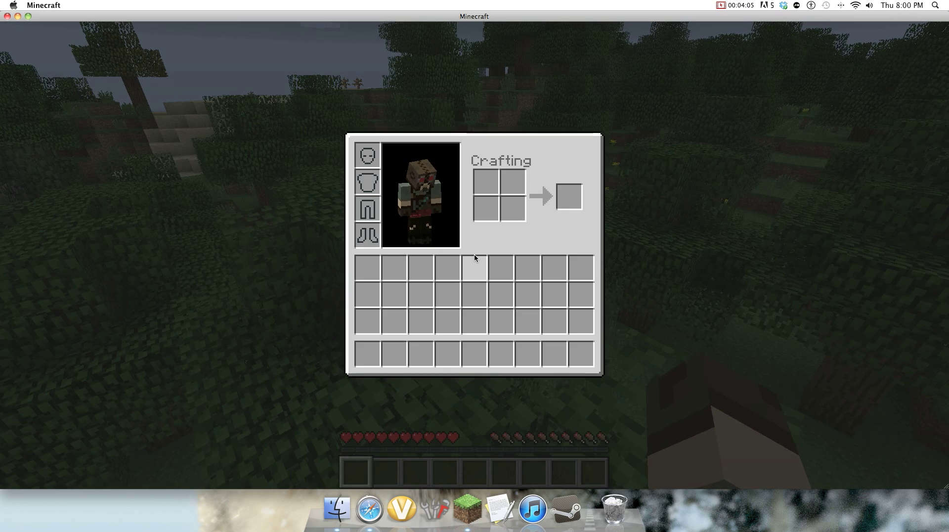
Step: Close the inventory, turn on flying with the mod's chat command, set the flying speed to 3, and fly to the desert edge
{"action": "key", "text": "e"}
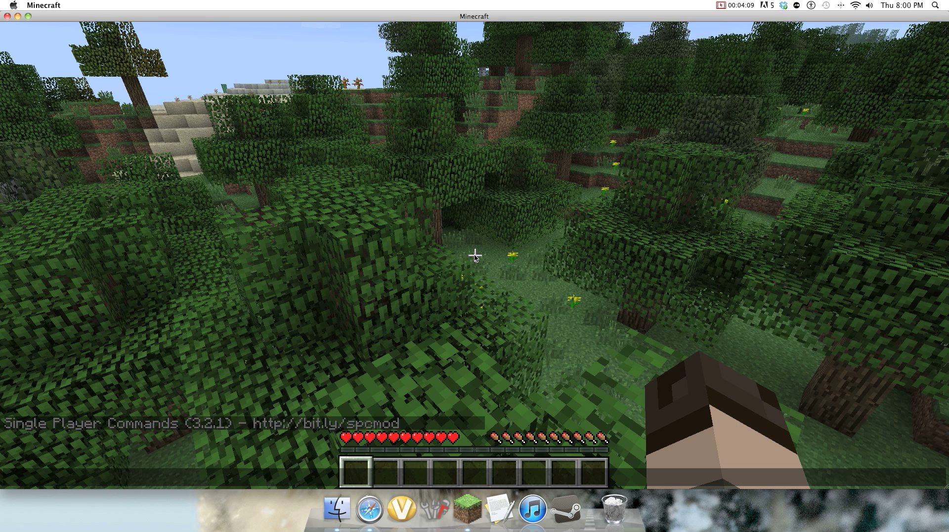
{"action": "type", "text": "fl"}
{"action": "key", "text": "Return"}
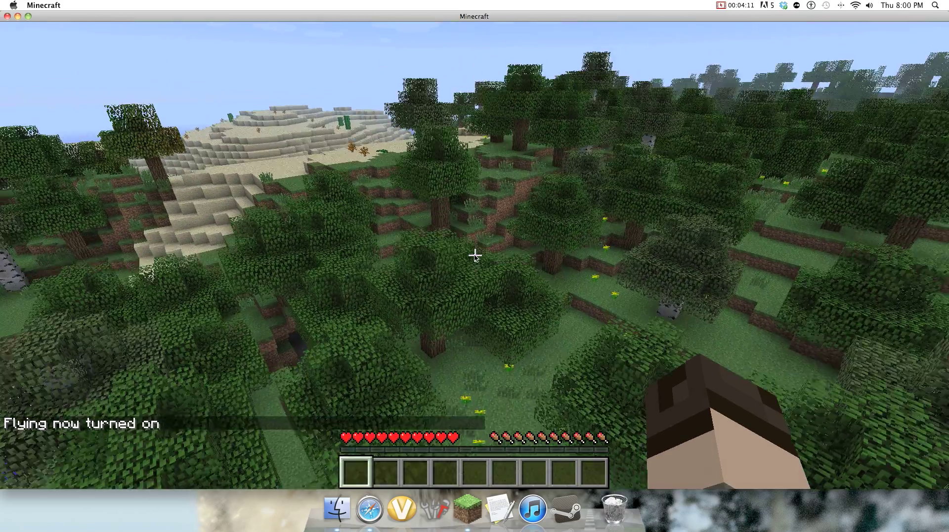
{"action": "key", "text": "t"}
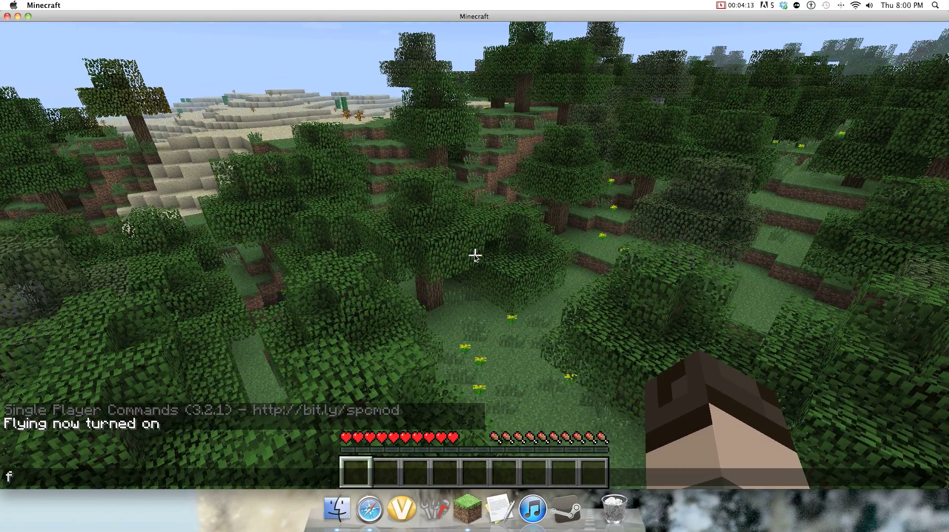
{"action": "key", "text": "Return"}
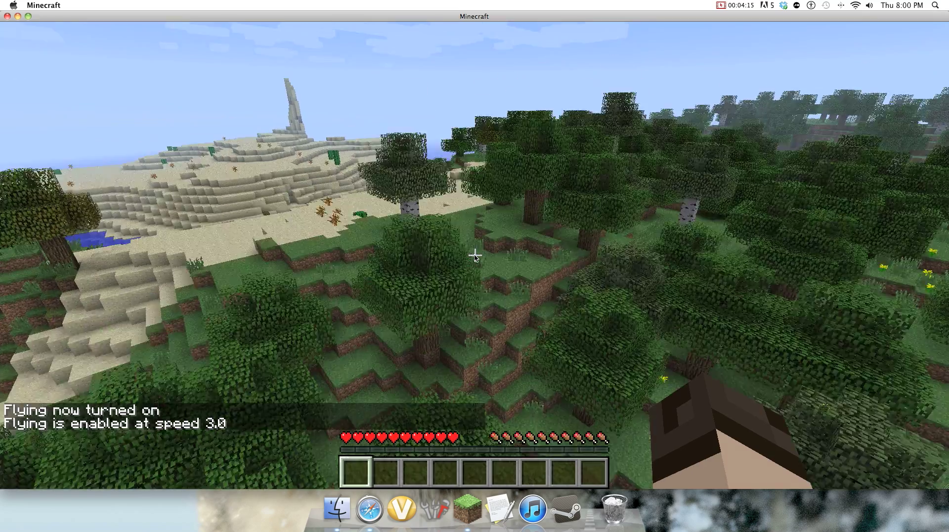
{"action": "key", "text": "w"}
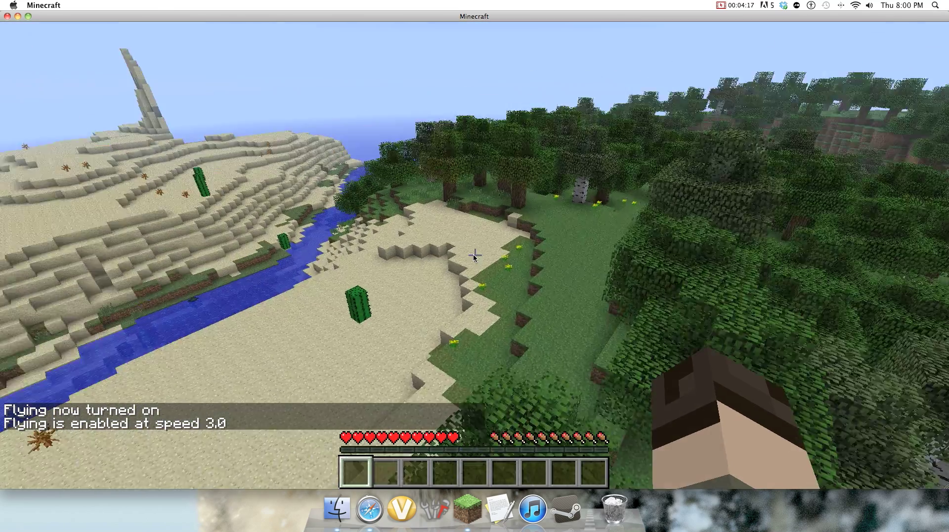
Step: Switch to creative with the command "gamemode 1" and check the creative item selection
{"action": "key", "text": "t"}
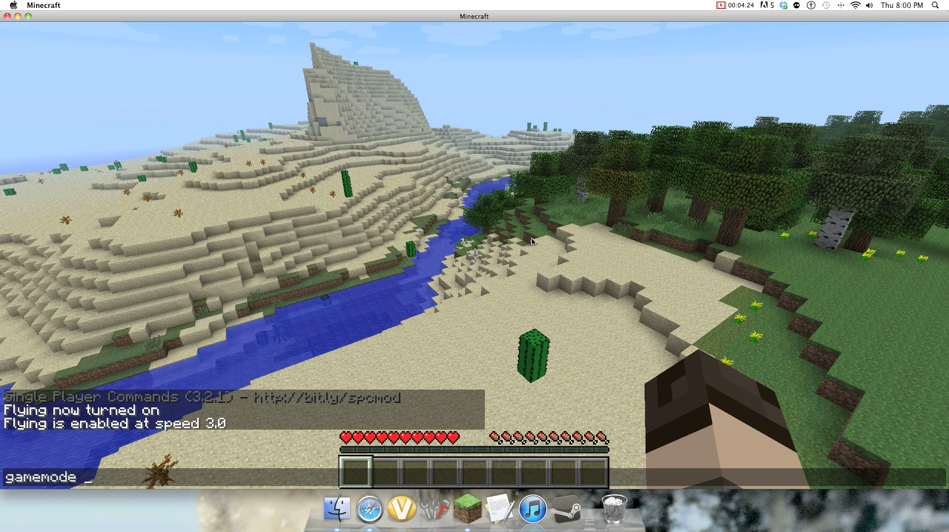
{"action": "type", "text": "gamemode 1"}
{"action": "key", "text": "Return"}
{"action": "key", "text": "e"}
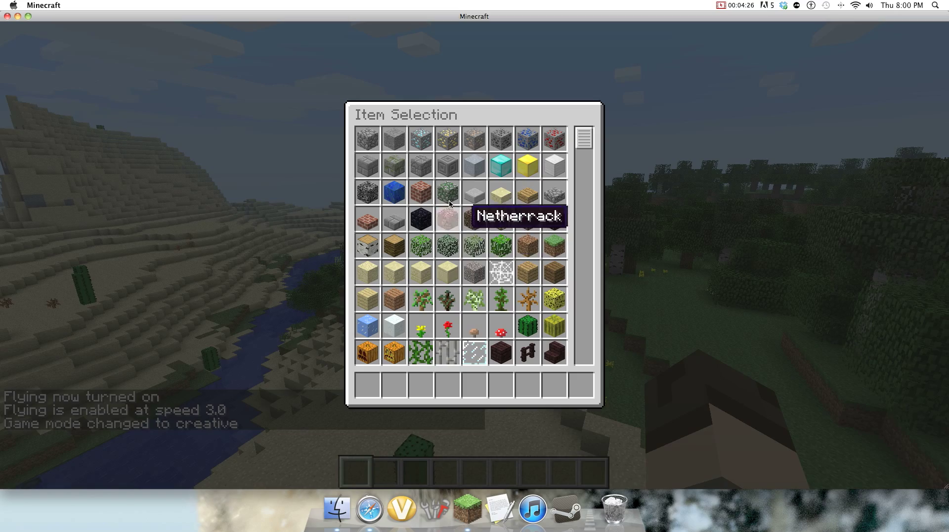
{"action": "key", "text": "e"}
Step: Switch back to survival with the command "gamemode 0" and fly up over the forest
{"action": "key", "text": "t"}
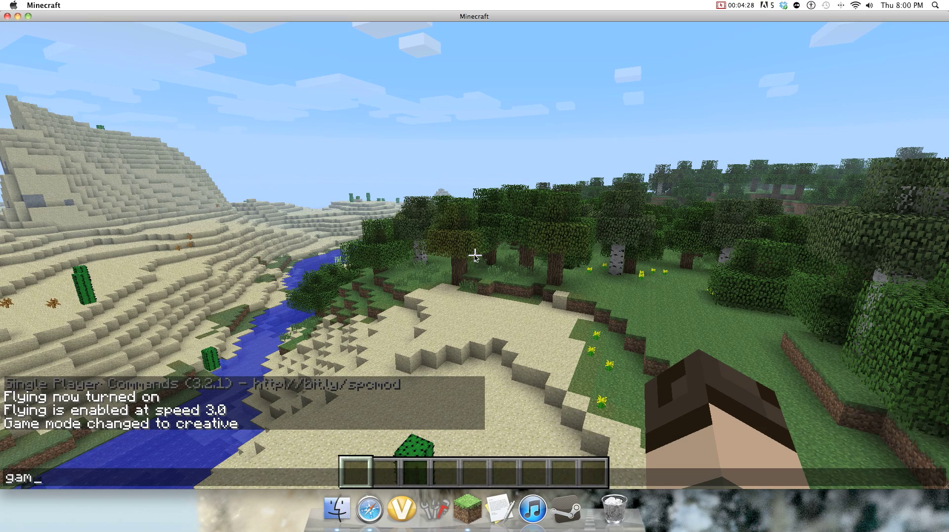
{"action": "type", "text": "gamemode 0"}
{"action": "key", "text": "Return"}
{"action": "key", "text": "w"}
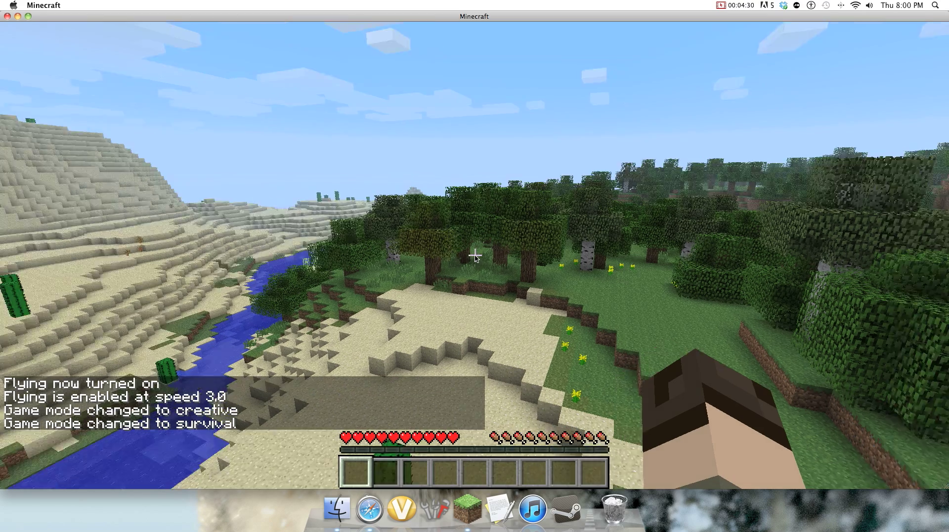
{"action": "key", "text": "space"}
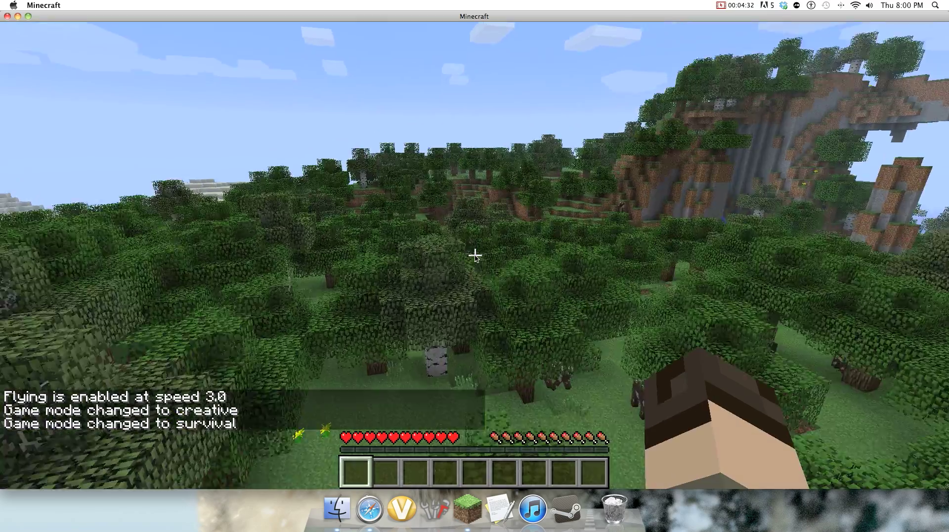
Step: Get the WorldEdit wand with a chat command and mark two opposite corners of a small region on the sand
{"action": "key", "text": "t"}
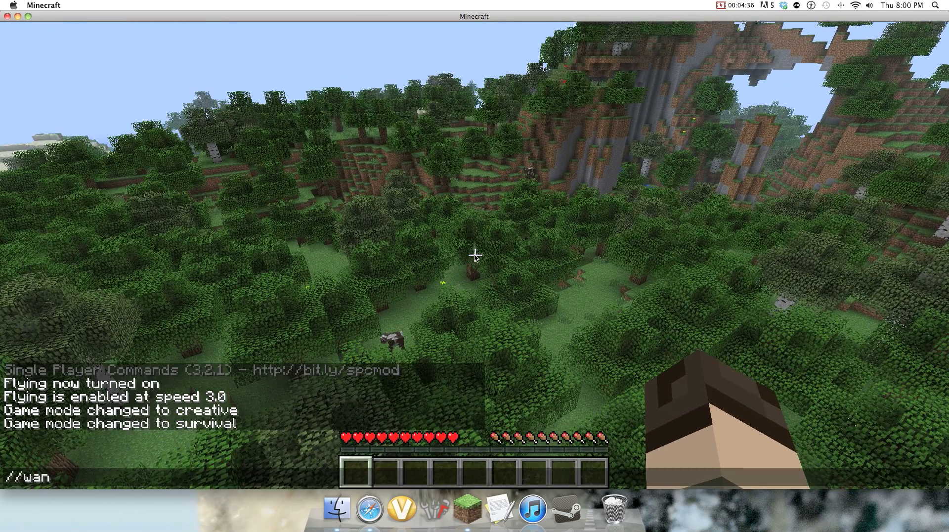
{"action": "key", "text": "w"}
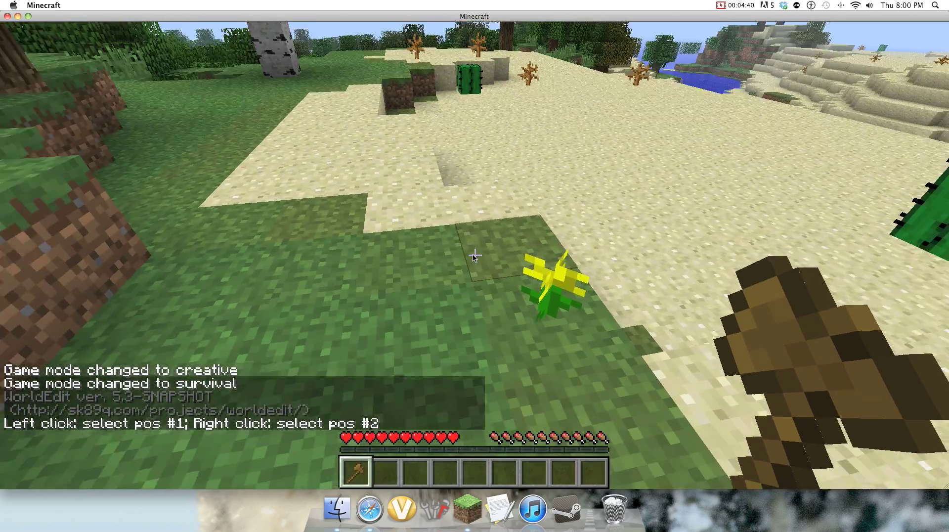
{"action": "left_click", "coordinate": [473, 253]}
{"action": "right_click", "coordinate": [472, 254]}
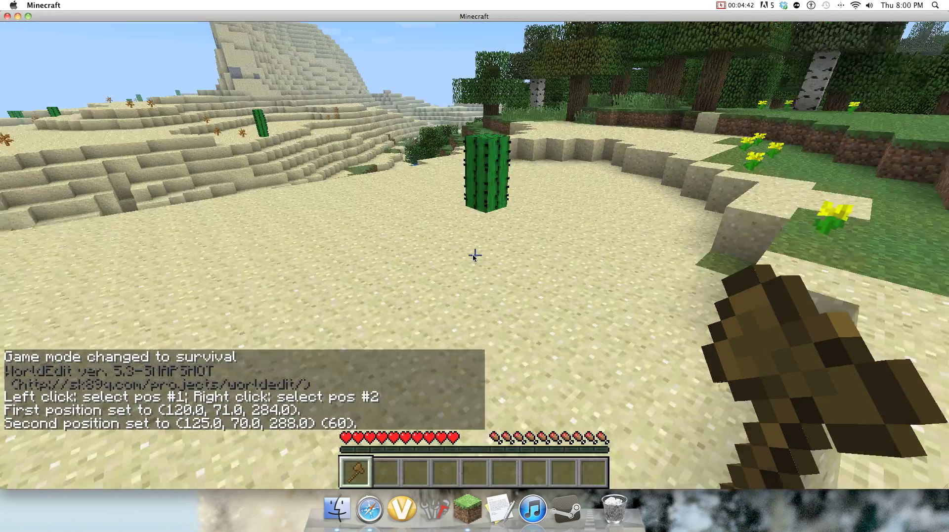
Step: Fill the marked WorldEdit region with TNT using the //set command, and switch to the empty second hotbar slot
{"action": "key", "text": "t"}
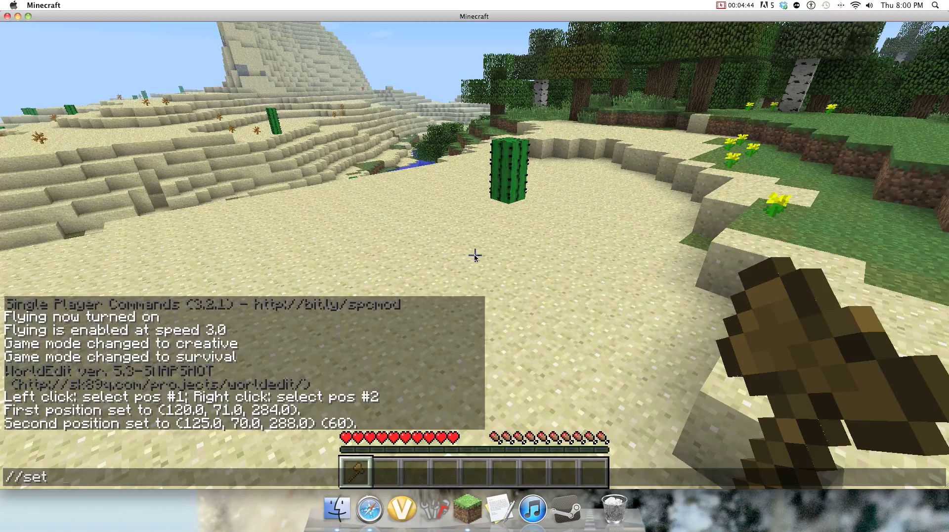
{"action": "key", "text": "Return"}
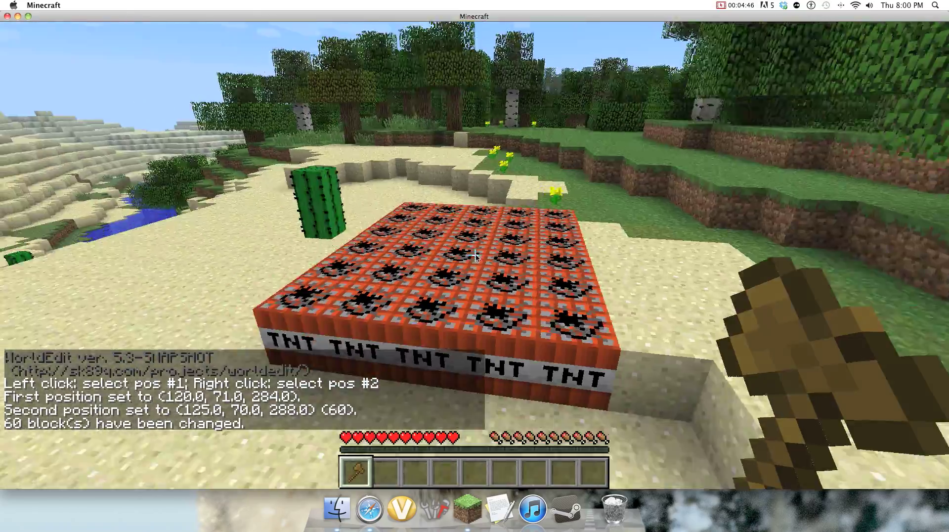
{"action": "key", "text": "space"}
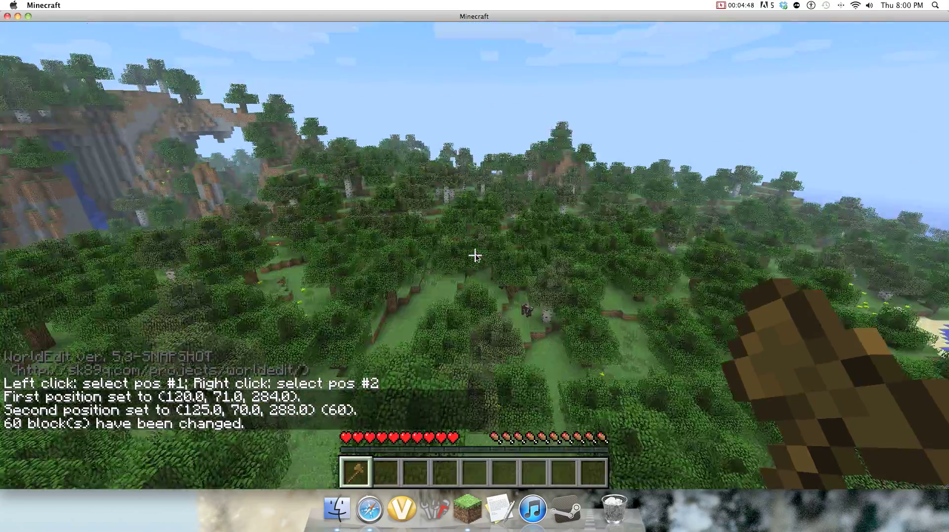
{"action": "scroll", "coordinate": [475, 257], "scroll_direction": "down", "scroll_amount": 1}
Step: Examine the TNT platform from the air and from the ground by flying over it and circling around it
{"action": "key", "text": "w"}
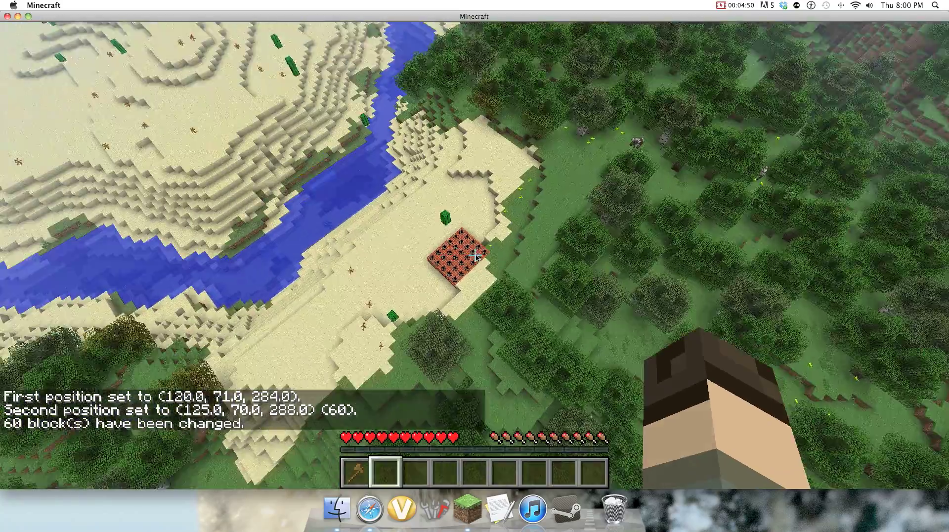
{"action": "key", "text": "w"}
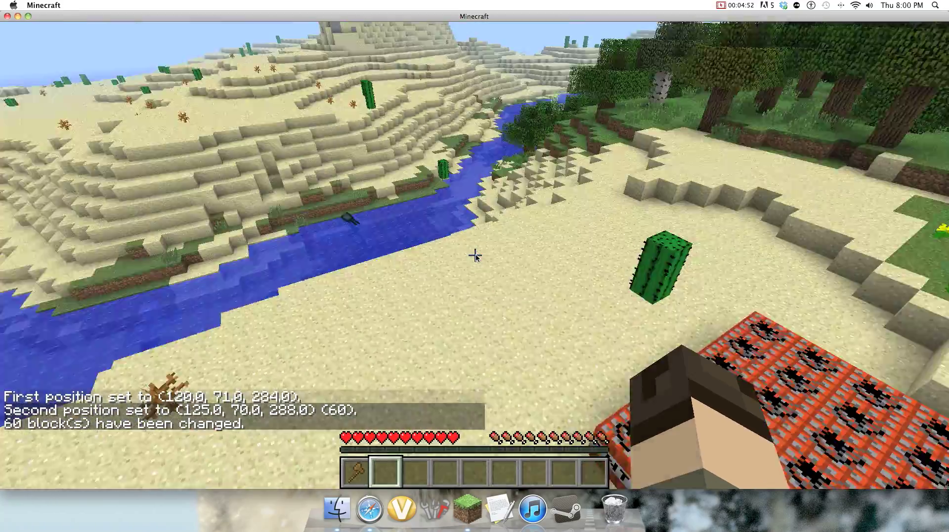
{"action": "key", "text": "w"}
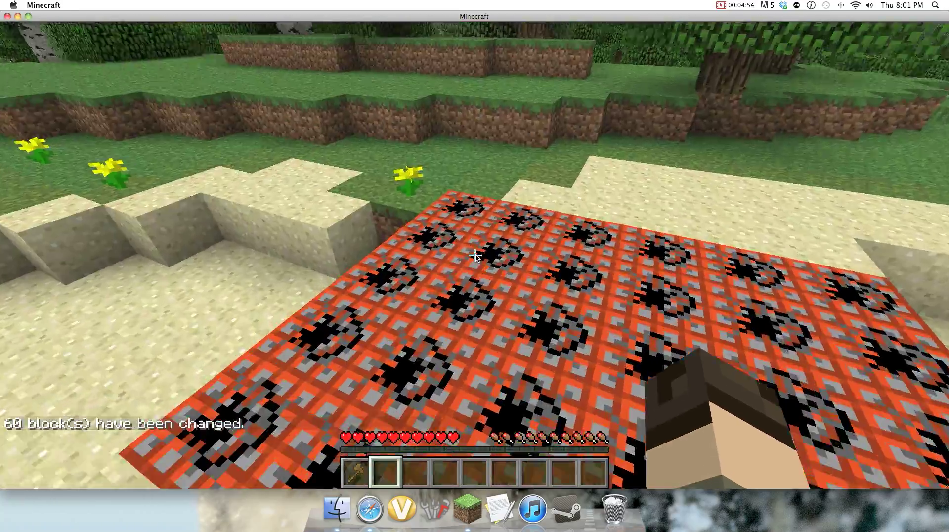
{"action": "key", "text": "w"}
{"action": "key", "text": "a"}
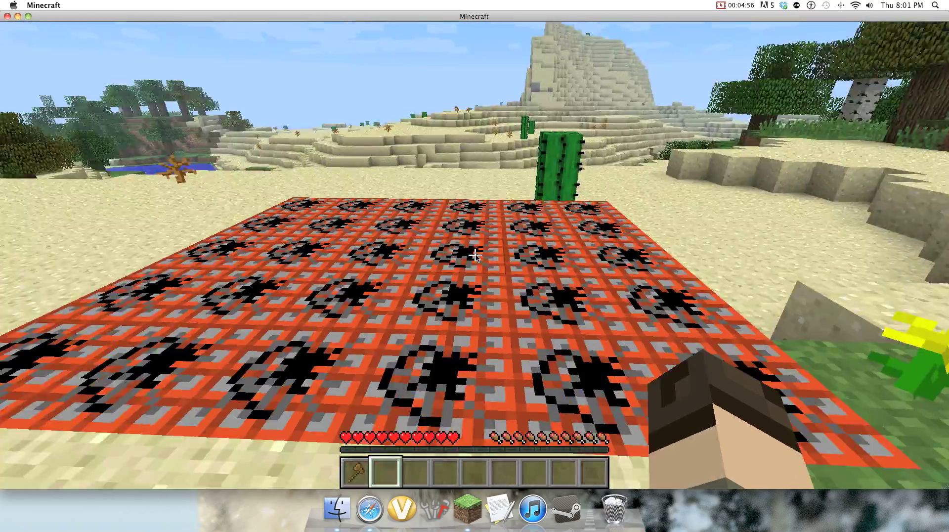
{"action": "key", "text": "w"}
{"action": "key", "text": "a"}
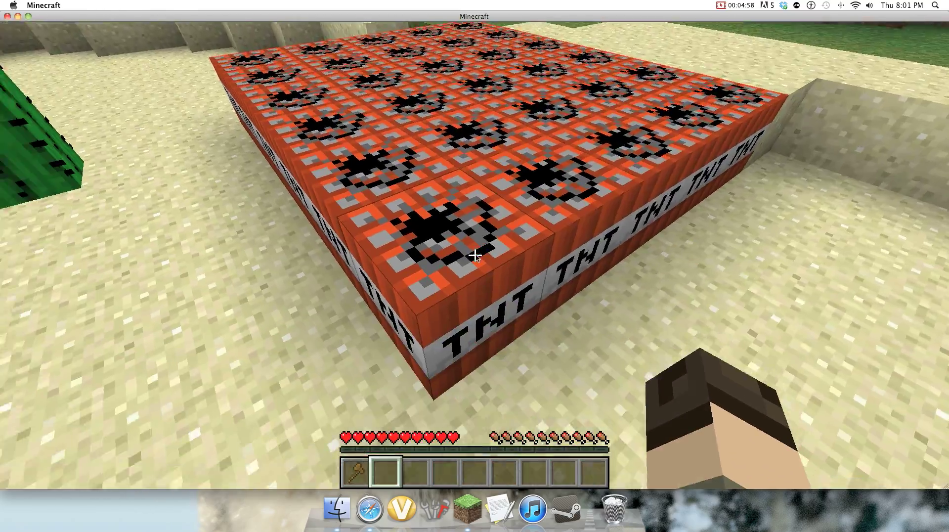
Step: Explore the cactus area and the river, fly back over the forest to the TNT platform, and pause the game
{"action": "key", "text": "w"}
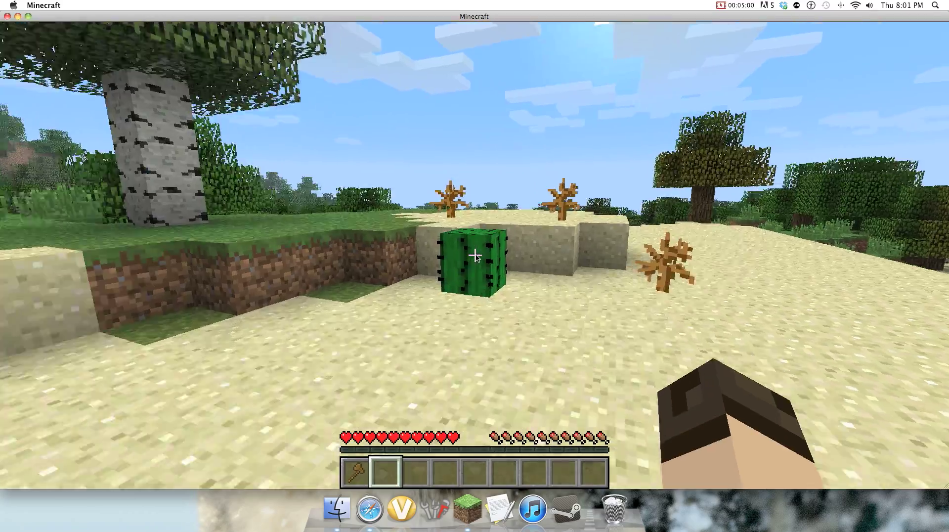
{"action": "key", "text": "w"}
{"action": "key", "text": "s"}
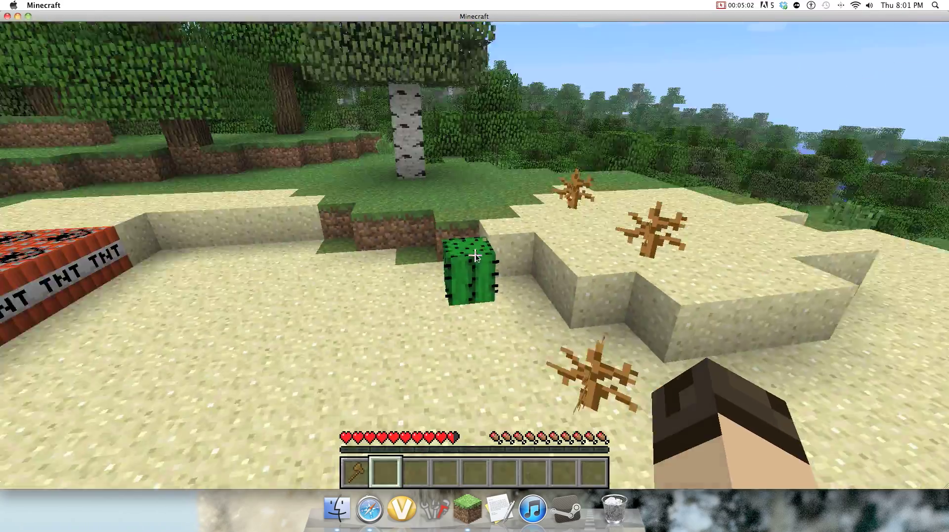
{"action": "key", "text": "w"}
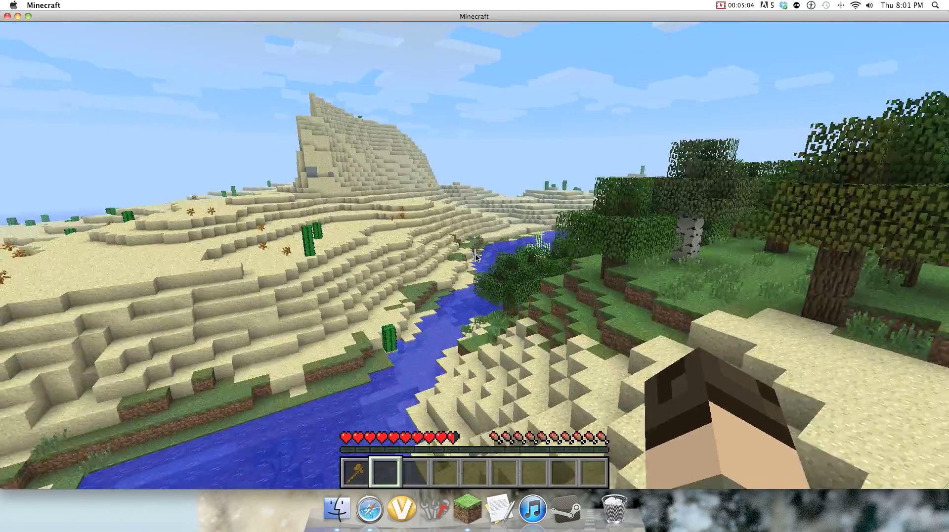
{"action": "key", "text": "space"}
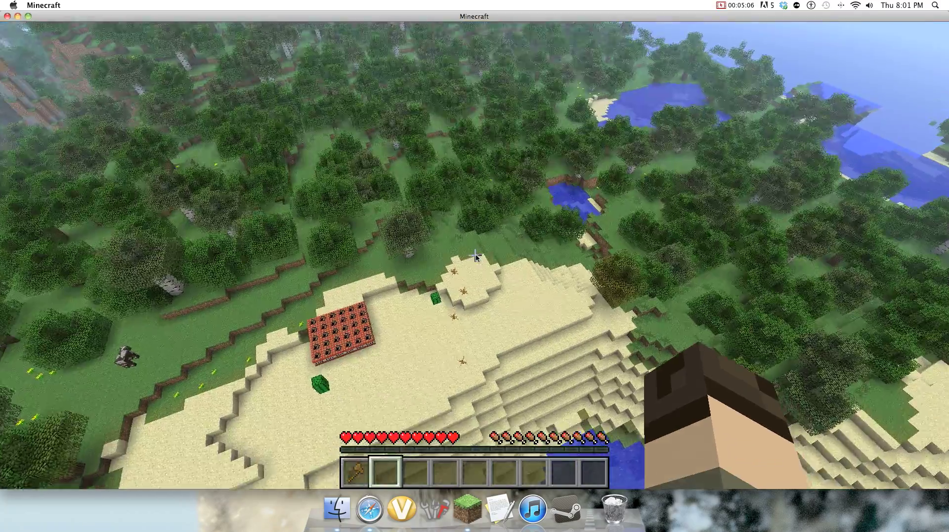
{"action": "key", "text": "w"}
{"action": "key", "text": "w"}
{"action": "key", "text": "w"}
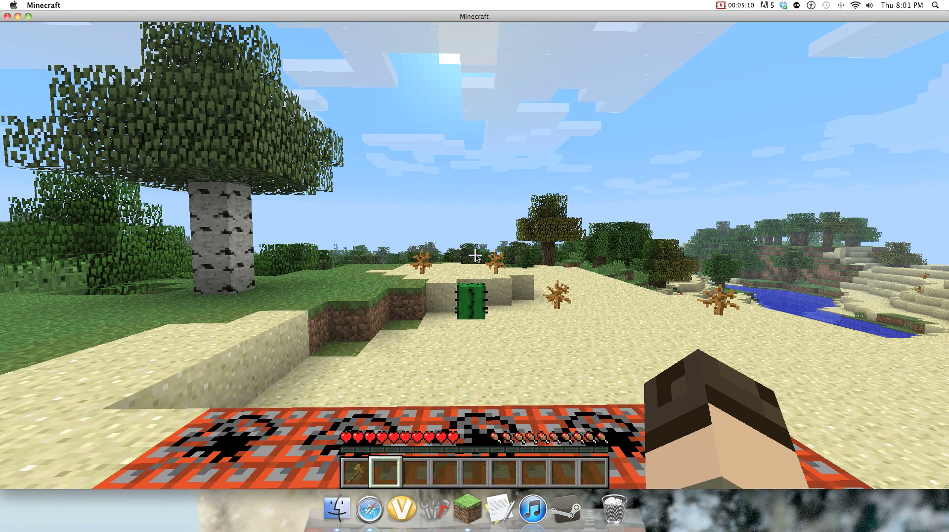
{"action": "key", "text": "Escape"}
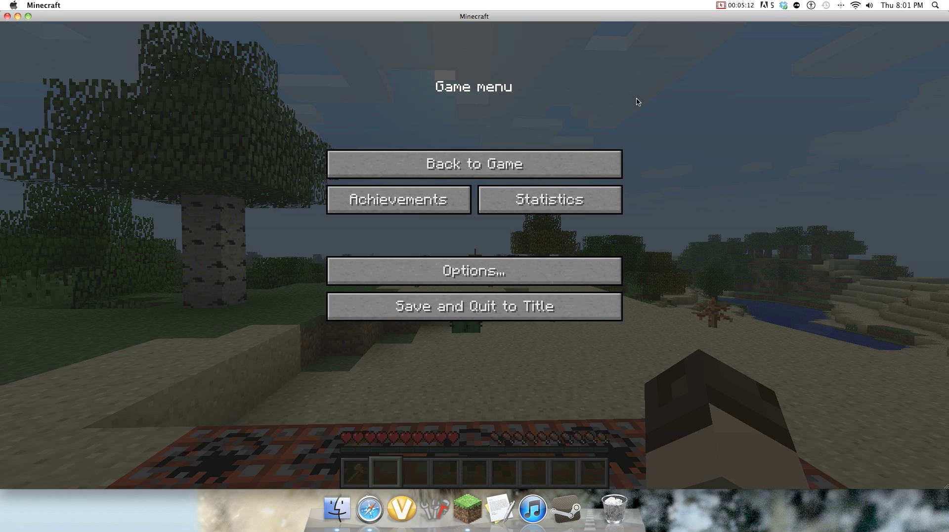